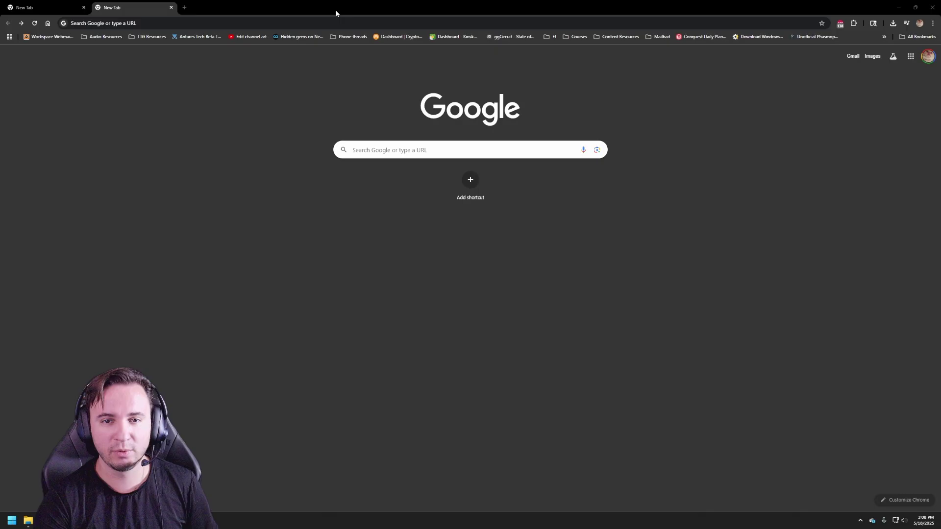
- Search Google for "eso addons" and open the Elder Scrolls Online AddOns site
left_click(325, 23)
type("eso")
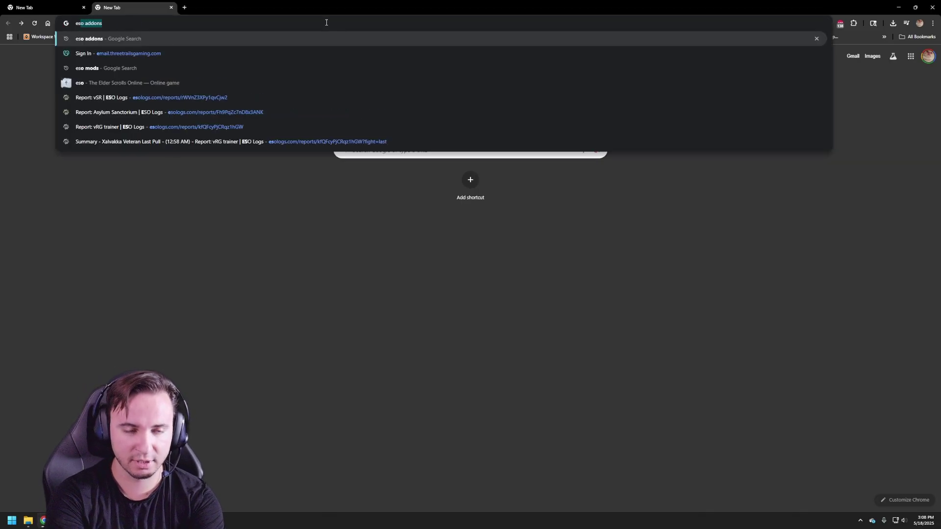
key("Return")
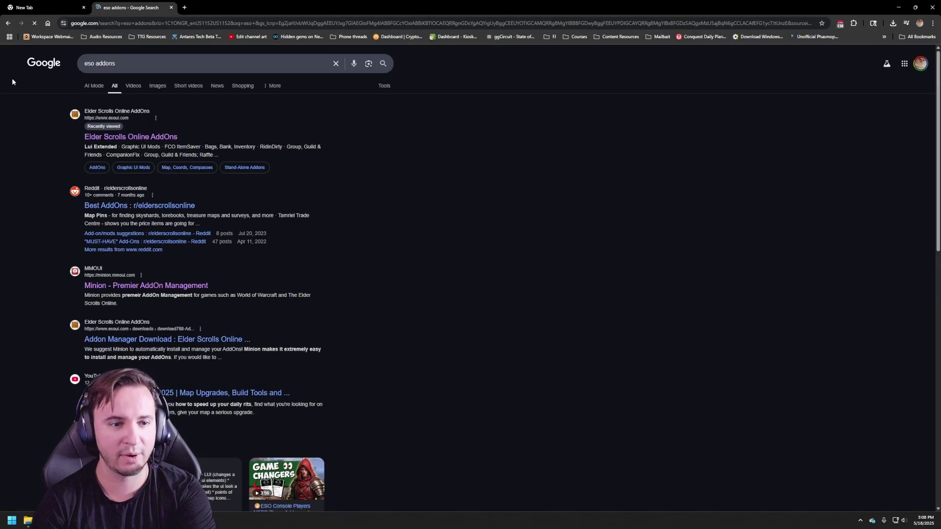
left_click(146, 139)
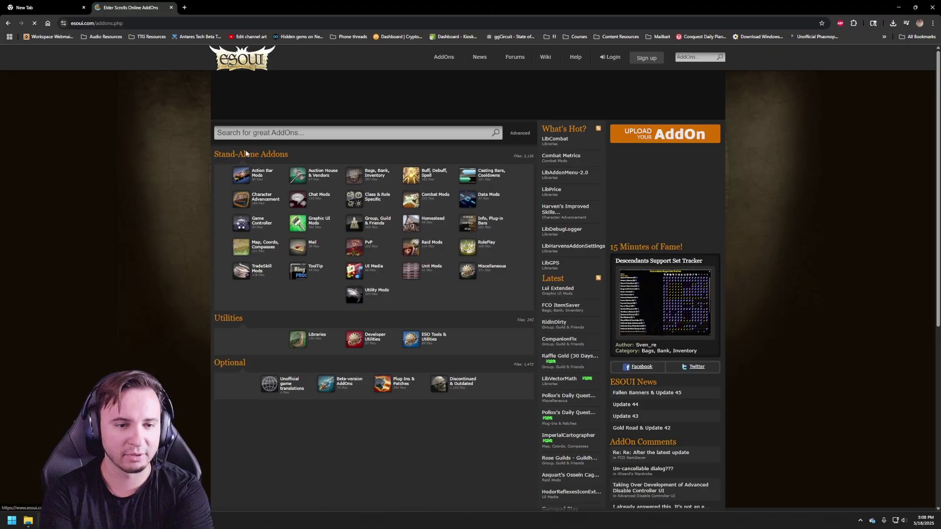
- Download the Combat Metrics addon and save CombatMetrics-1.7.5 in the Downloads folder
left_click(557, 163)
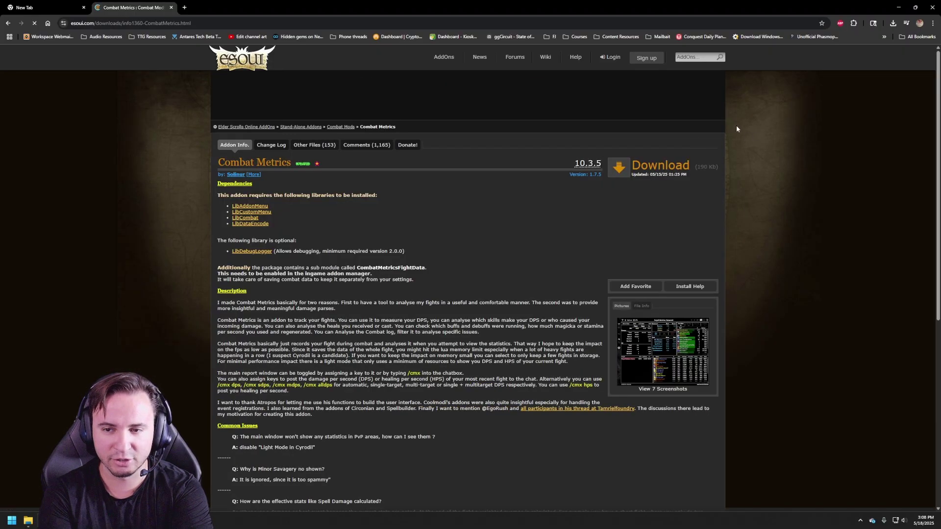
left_click(667, 168)
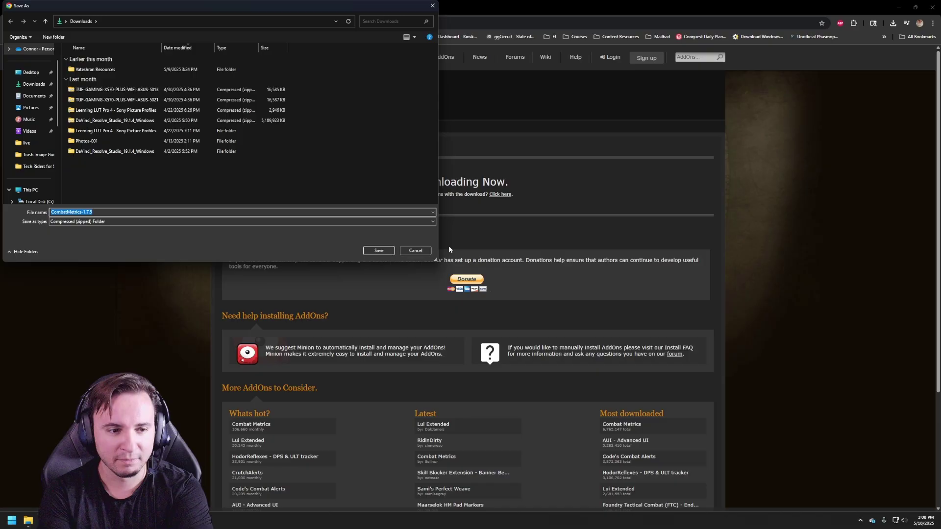
left_click(378, 250)
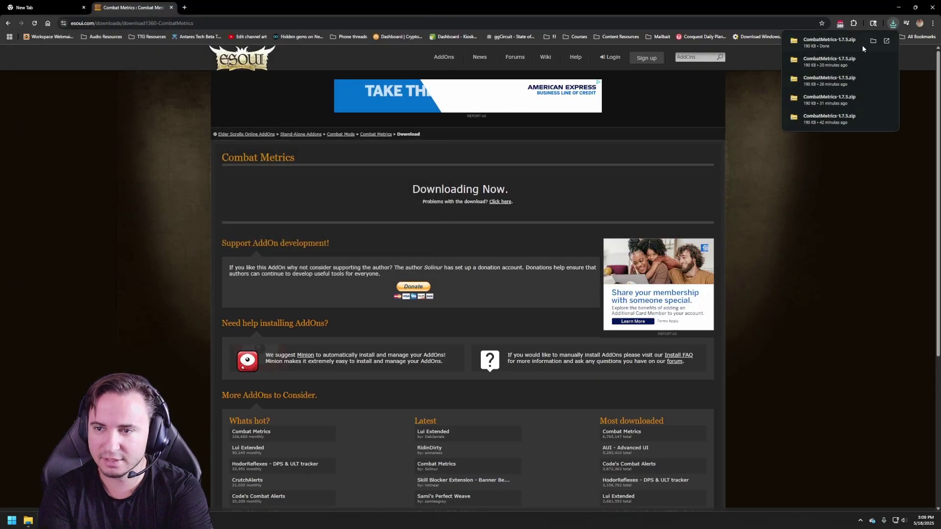
- Open the downloaded CombatMetrics-1.7.5 archive in File Explorer and the Documents > Elder Scrolls Online > live > AddOns folder in a second tab
left_click(872, 42)
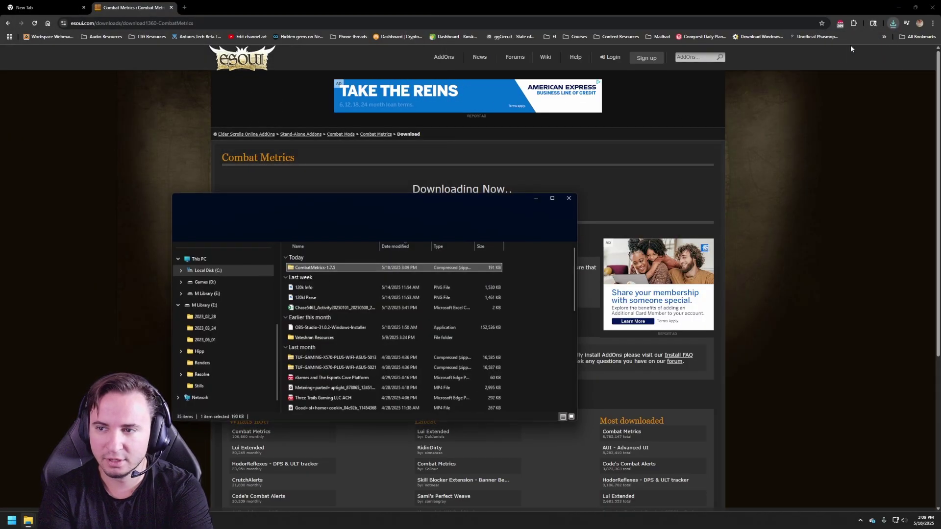
double_click(314, 269)
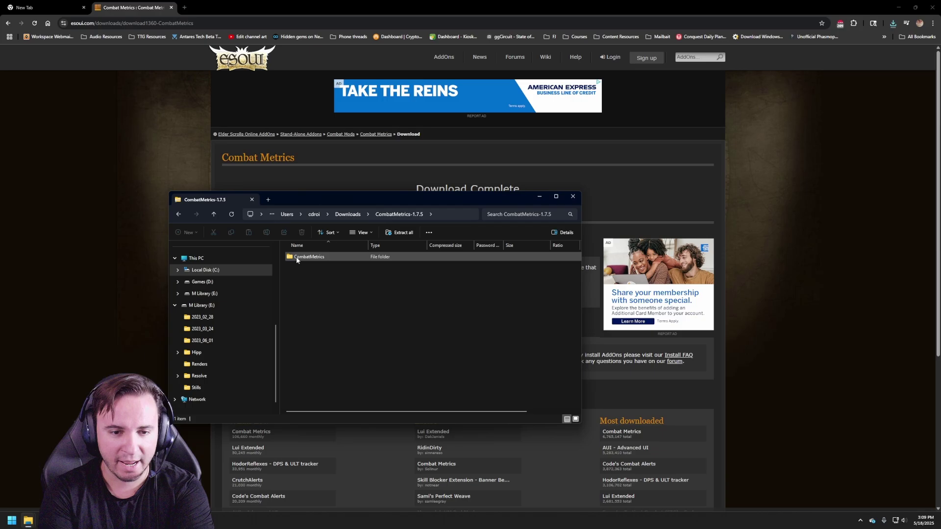
left_click(270, 200)
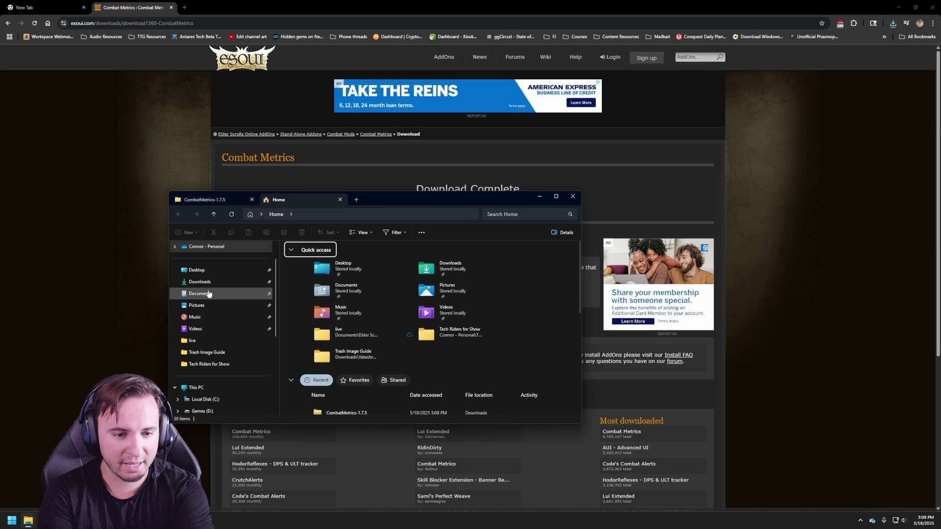
left_click(208, 293)
double_click(307, 276)
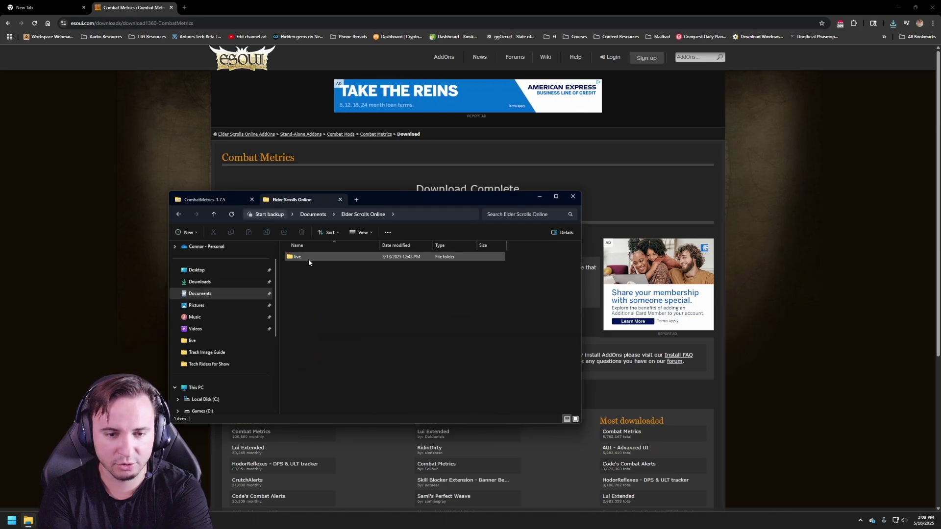
left_click(307, 257)
double_click(308, 258)
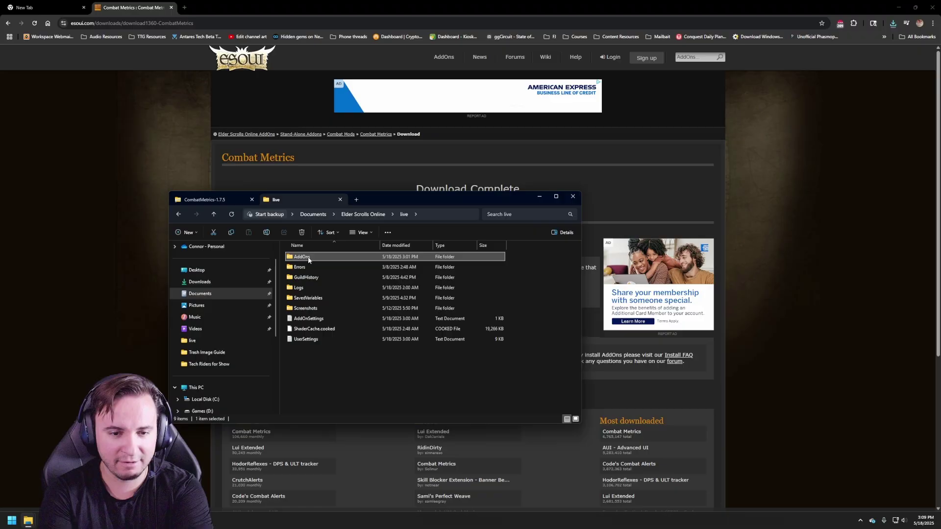
double_click(307, 258)
- Copy the CombatMetrics folder from the archive into AddOns, then close the AddOns tab and return to Downloads
left_click(215, 201)
left_click_drag(301, 257, 372, 275)
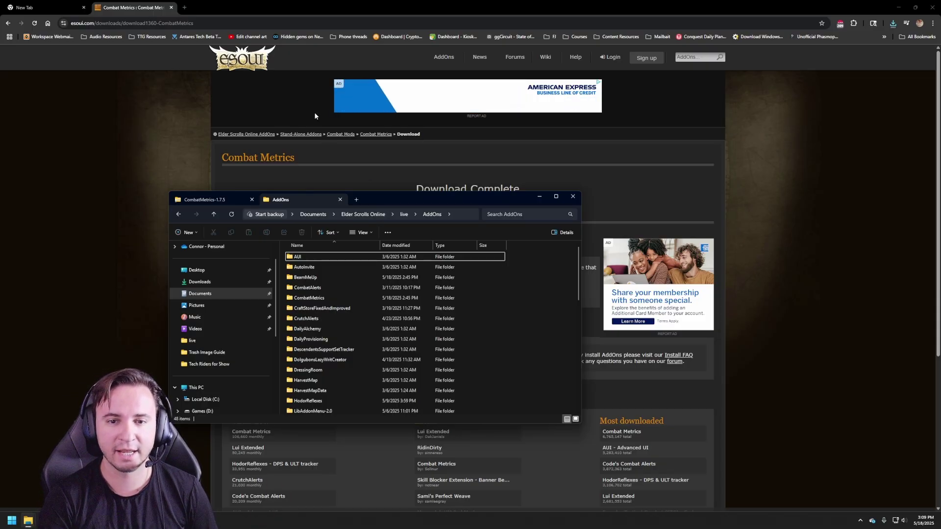
left_click(339, 200)
left_click(344, 214)
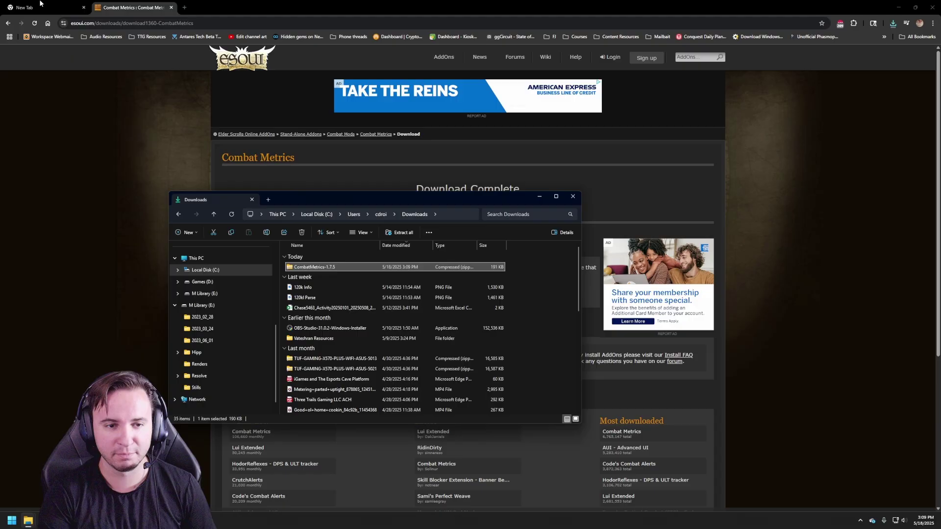
- Search Google for "minion" in the empty browser tab and open the Minion - Premier AddOn Management site
left_click(41, 6)
left_click(227, 24)
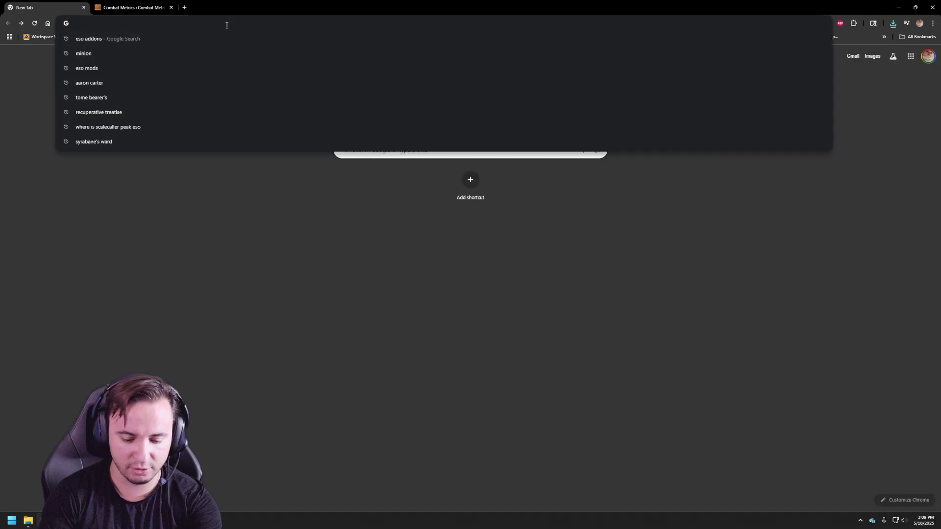
type("minion")
key("Return")
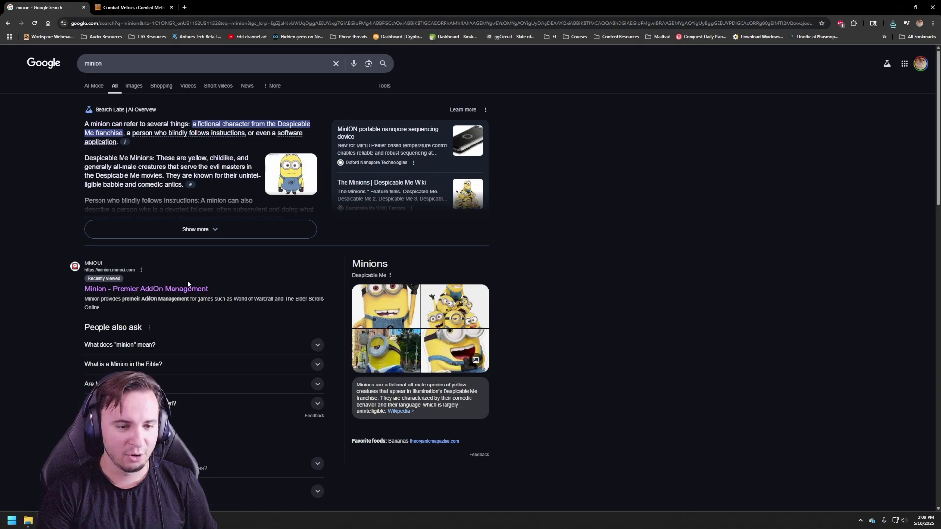
left_click(137, 290)
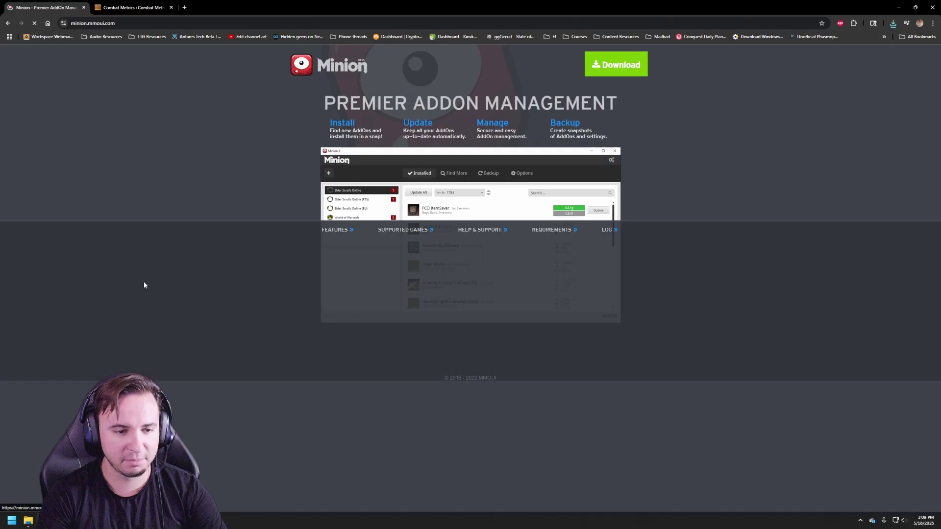
- Download the 64-bit Windows installer of Minion 3 and save it as Minion3.0.12 in Downloads
left_click(619, 64)
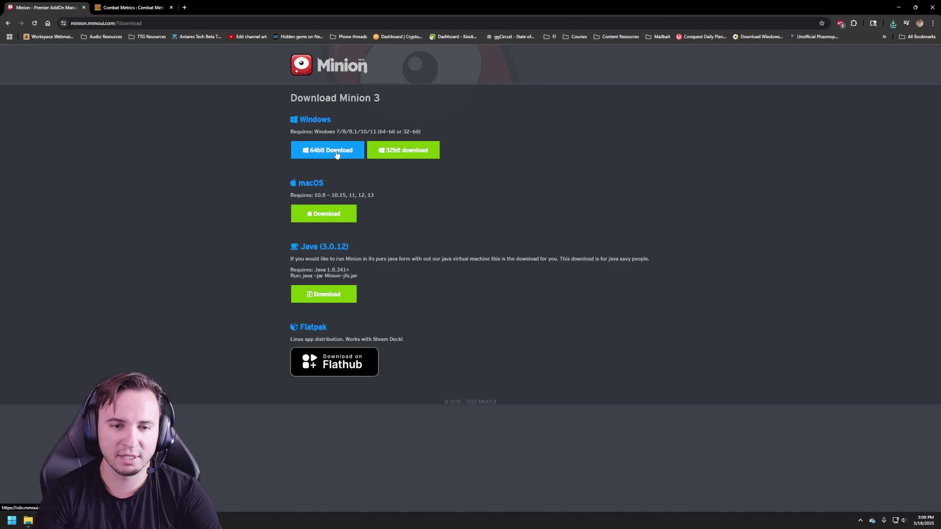
left_click(336, 153)
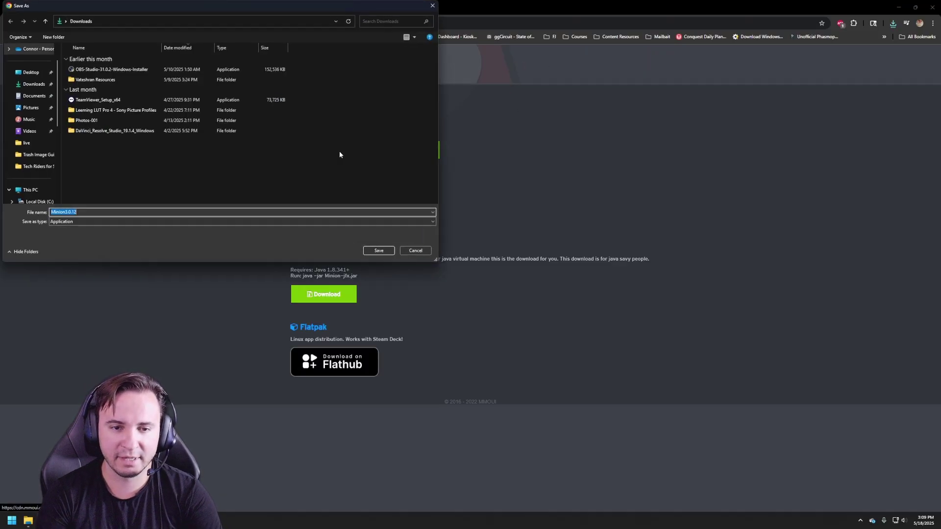
left_click(379, 251)
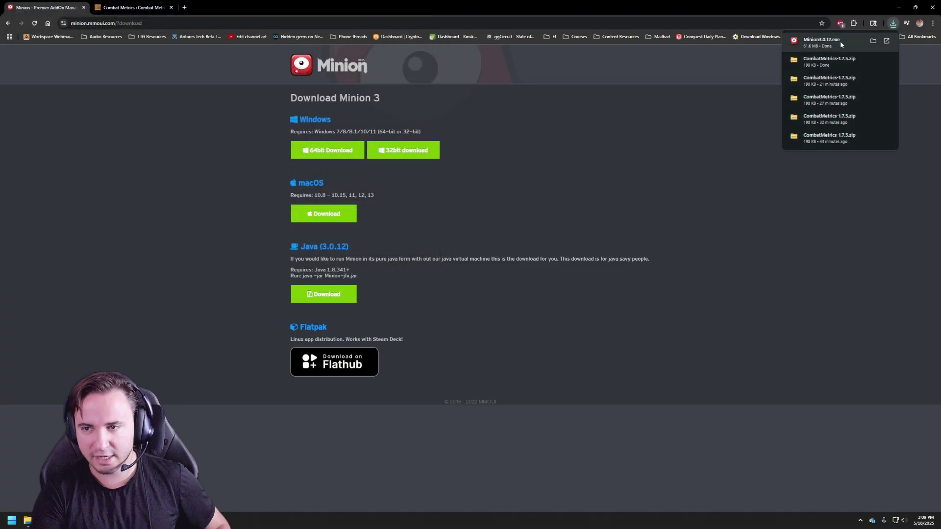
- Install Minion from the downloaded file with the default destination and Start Menu folder, and launch it on finishing
left_click(813, 41)
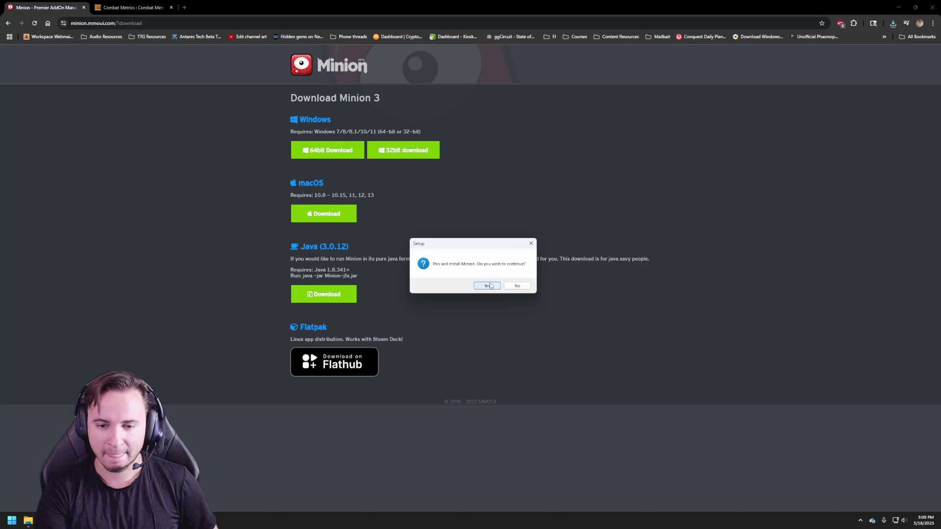
left_click(487, 286)
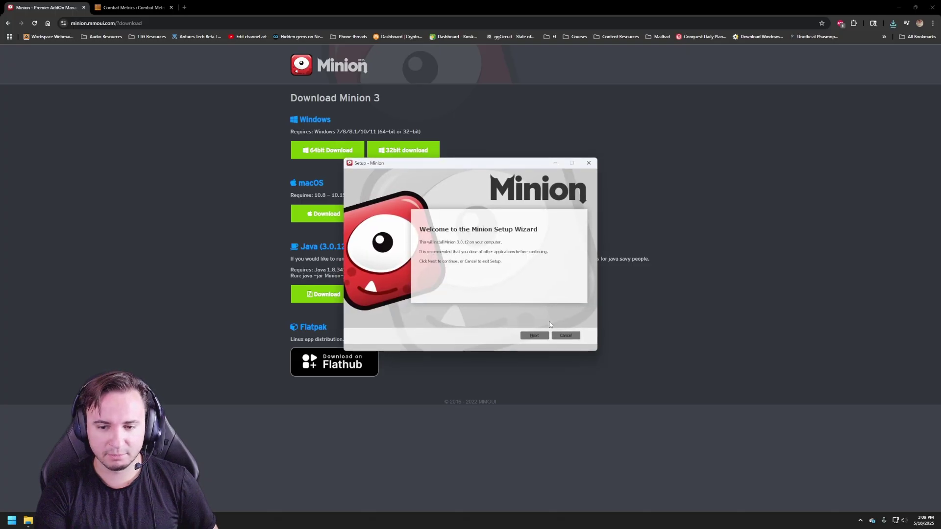
left_click(534, 335)
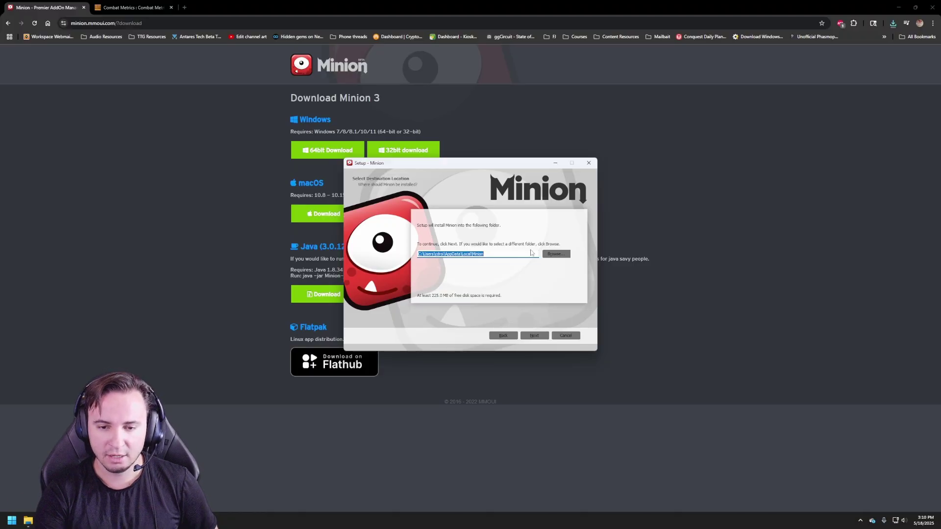
left_click(535, 335)
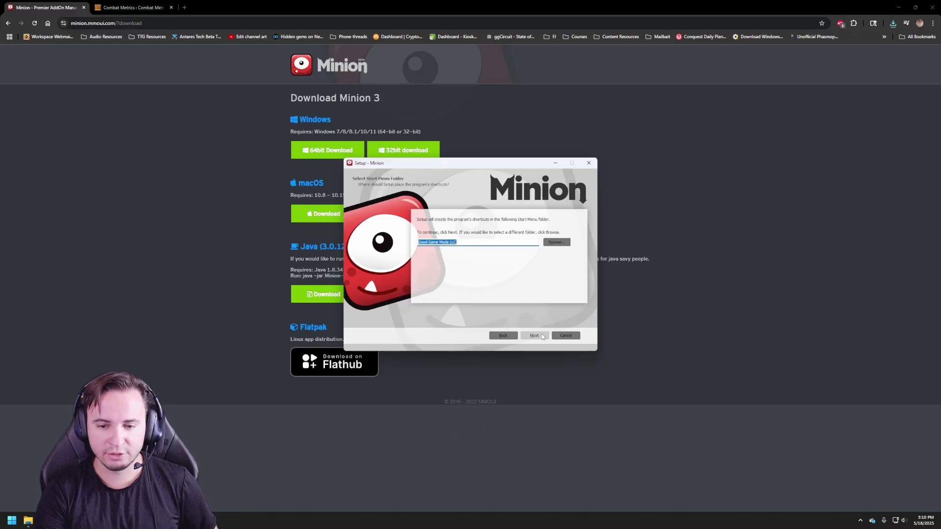
left_click(542, 335)
left_click(541, 335)
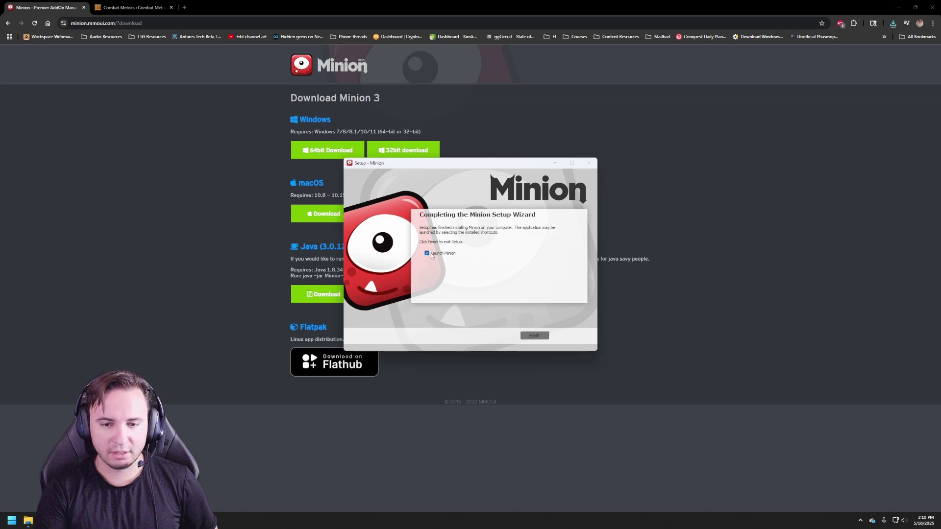
left_click(534, 335)
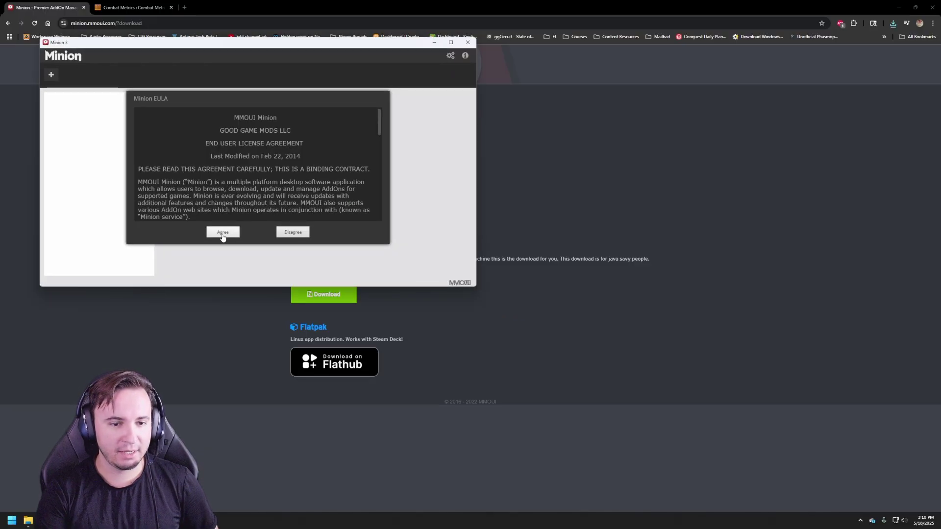
- Accept the Minion EULA and scan only the C:\ drive for supported games, with the drive settings remembered
left_click(222, 232)
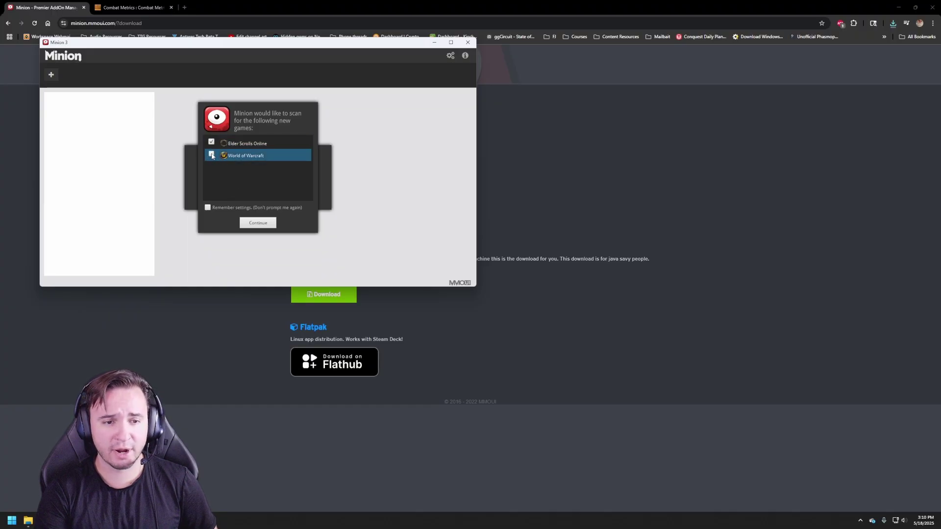
left_click(254, 223)
left_click(211, 155)
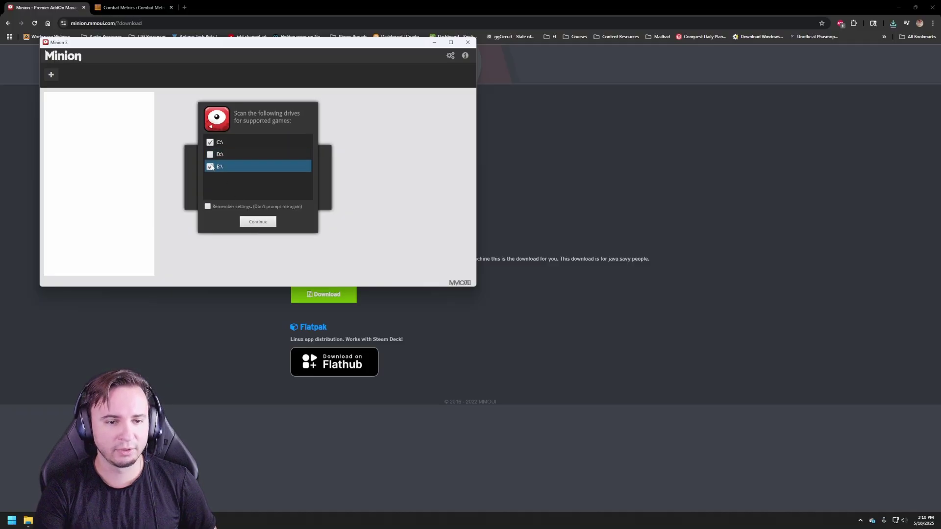
left_click(210, 167)
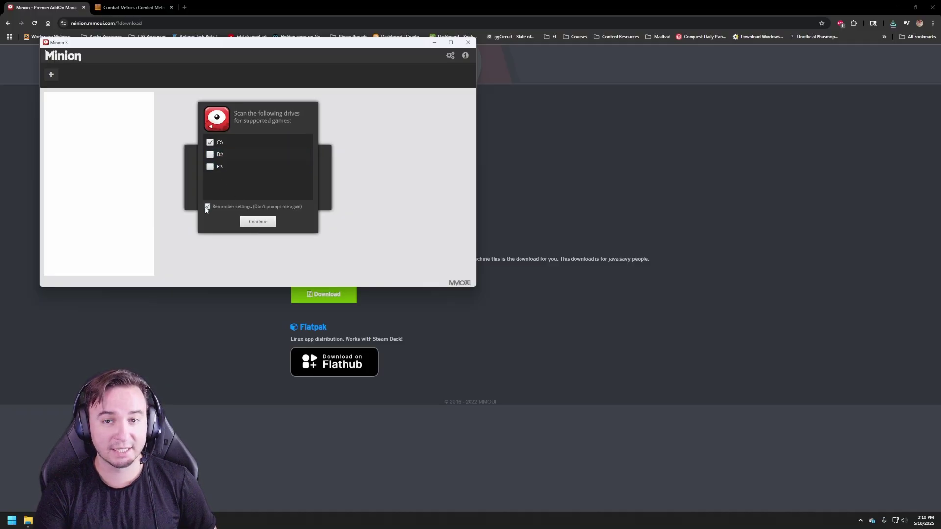
left_click(258, 222)
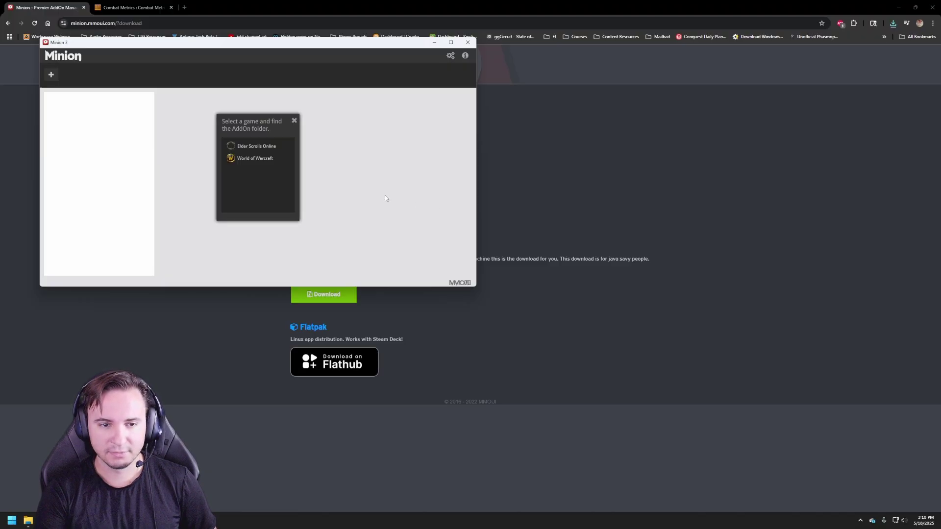
- Choose Elder Scrolls Online as the game and browse from the C: drive to the user's Documents folder
left_click(279, 147)
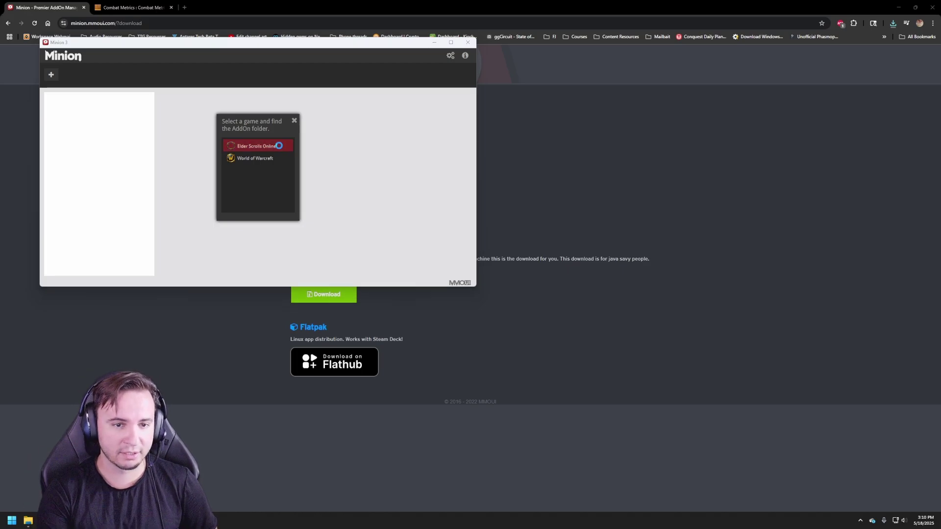
double_click(156, 112)
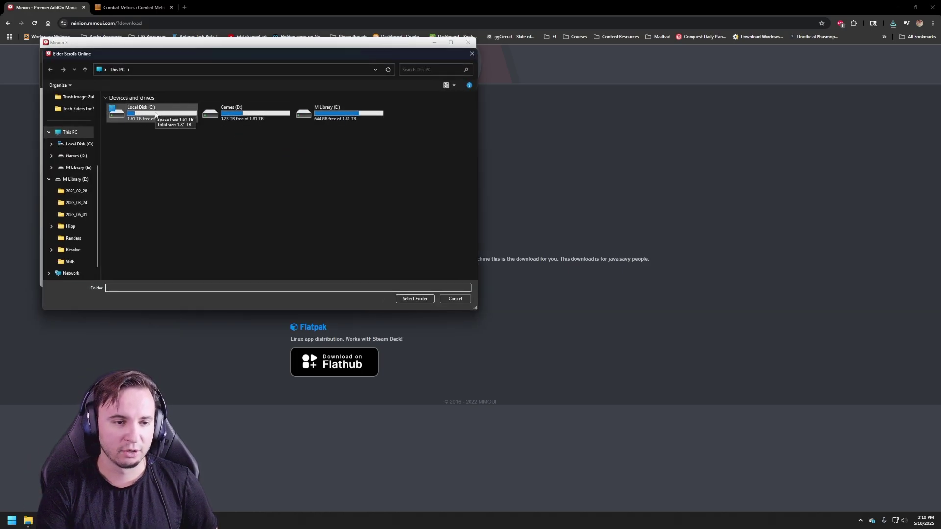
double_click(125, 180)
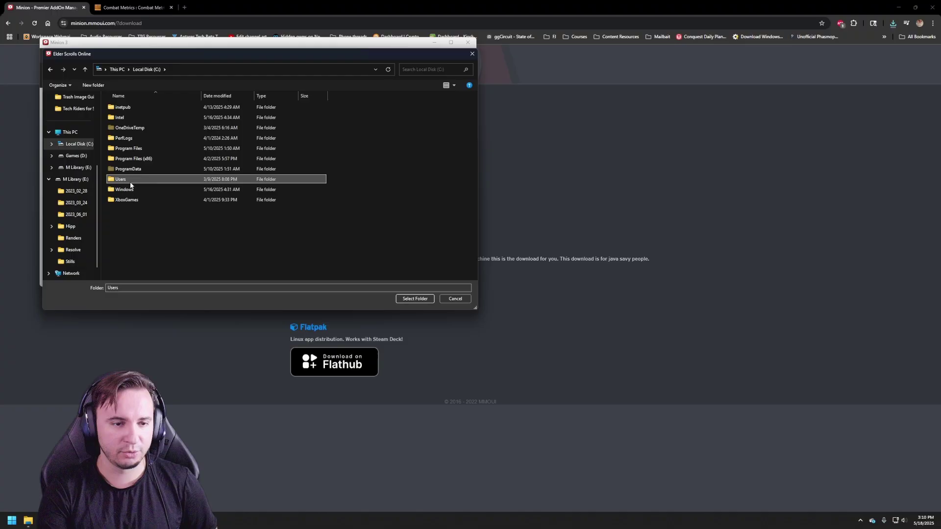
left_click(127, 108)
double_click(126, 109)
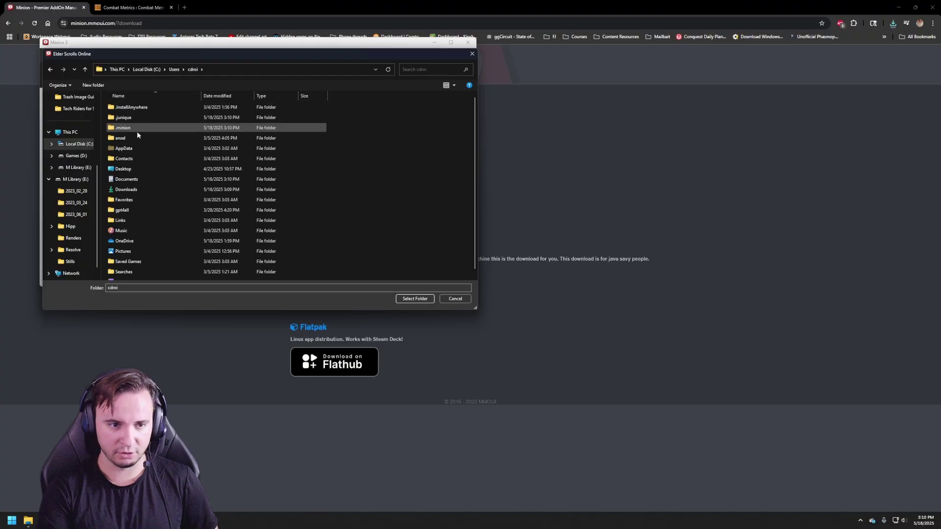
double_click(129, 179)
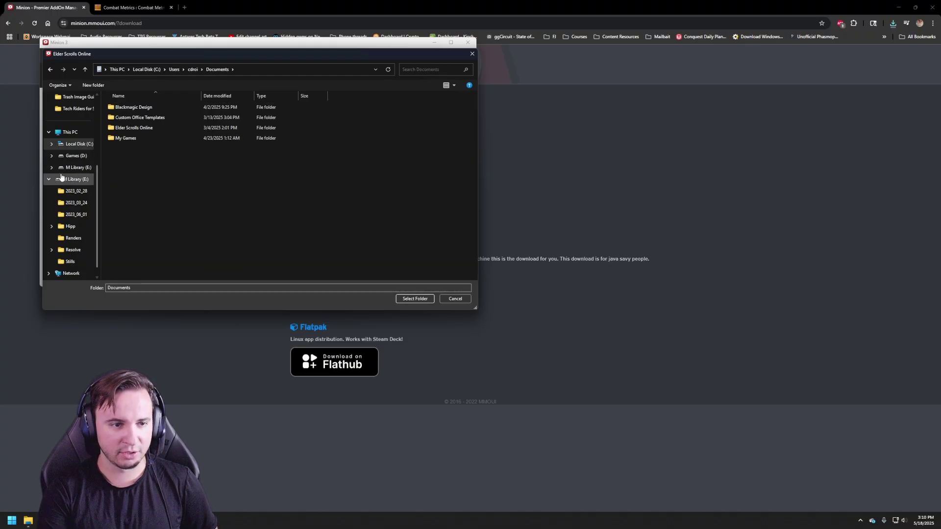
- Set Documents\Elder Scrolls Online\live\AddOns as the AddOn folder for Elder Scrolls Online
scroll(68, 176, "up", 4)
left_click(77, 159)
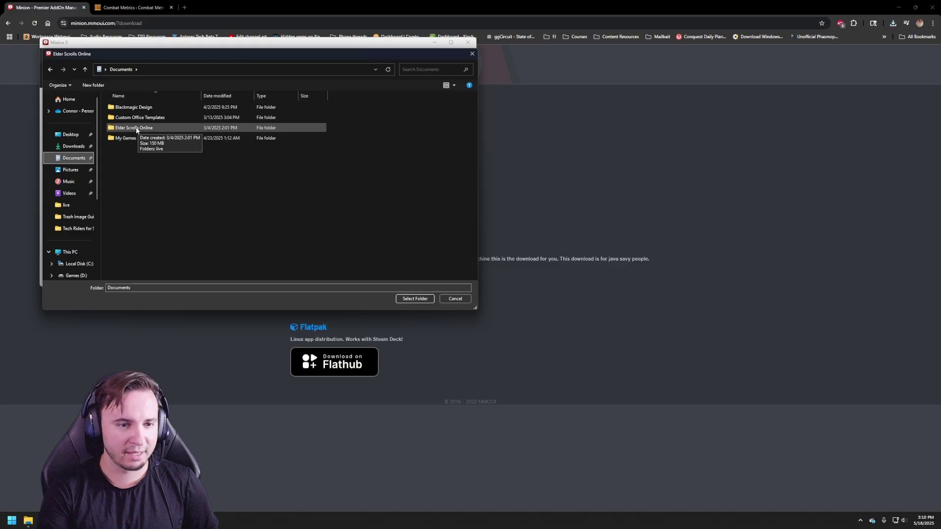
double_click(132, 128)
left_click(126, 107)
double_click(126, 108)
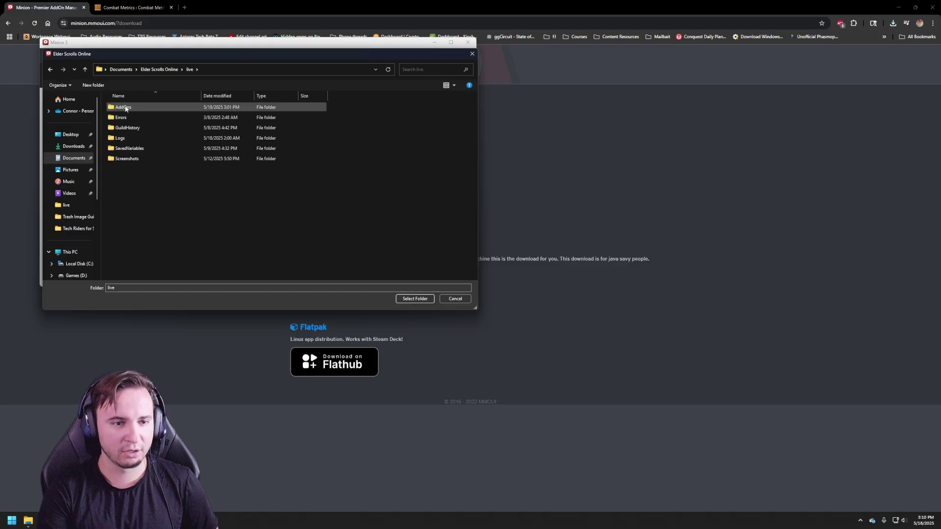
double_click(130, 107)
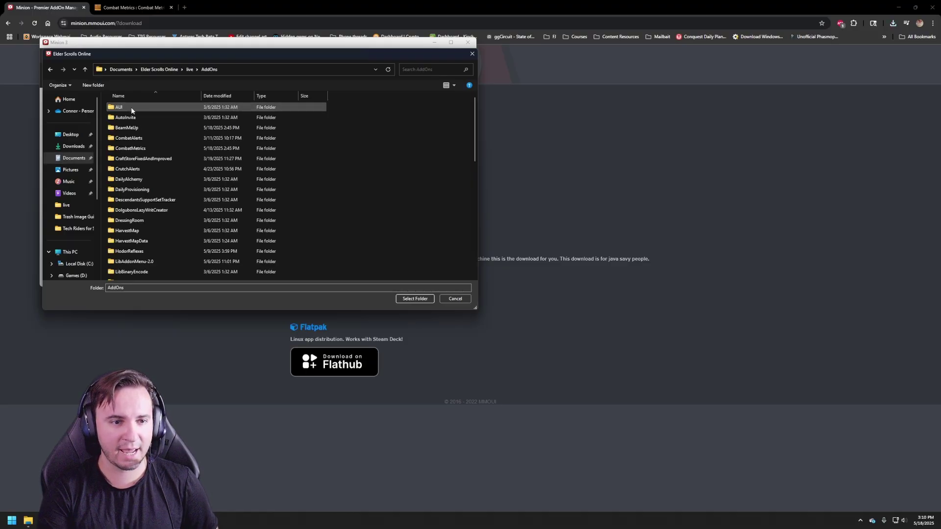
left_click(420, 300)
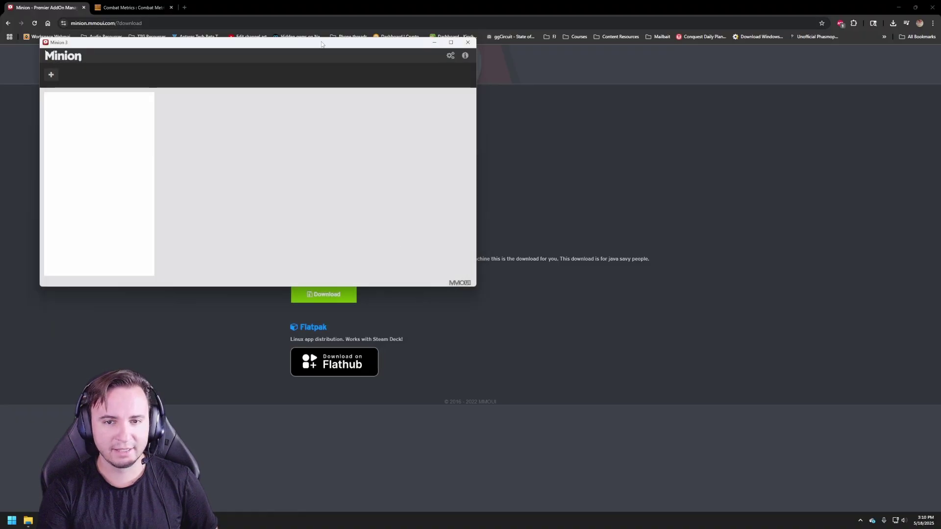
- Close the empty Minion window and relaunch Minion from the Windows list of all apps
left_click_drag(347, 44, 571, 116)
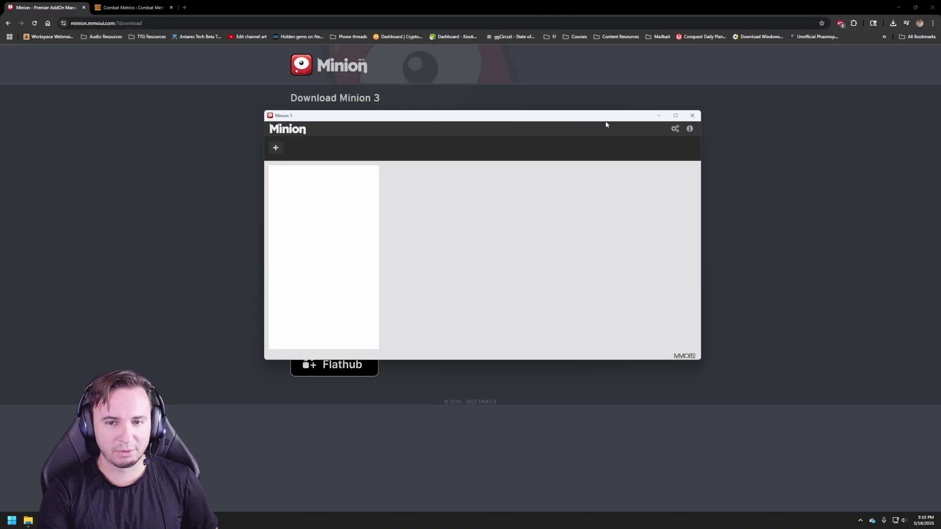
left_click(692, 116)
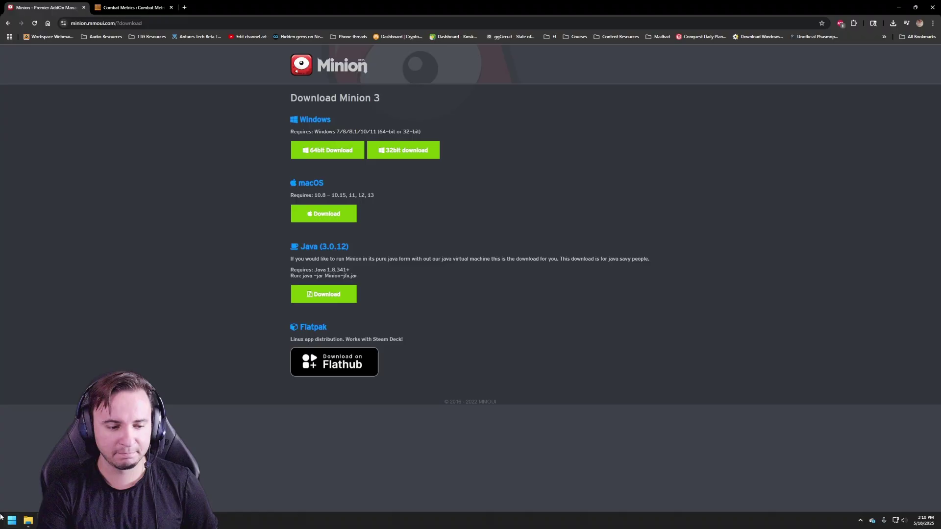
key("super")
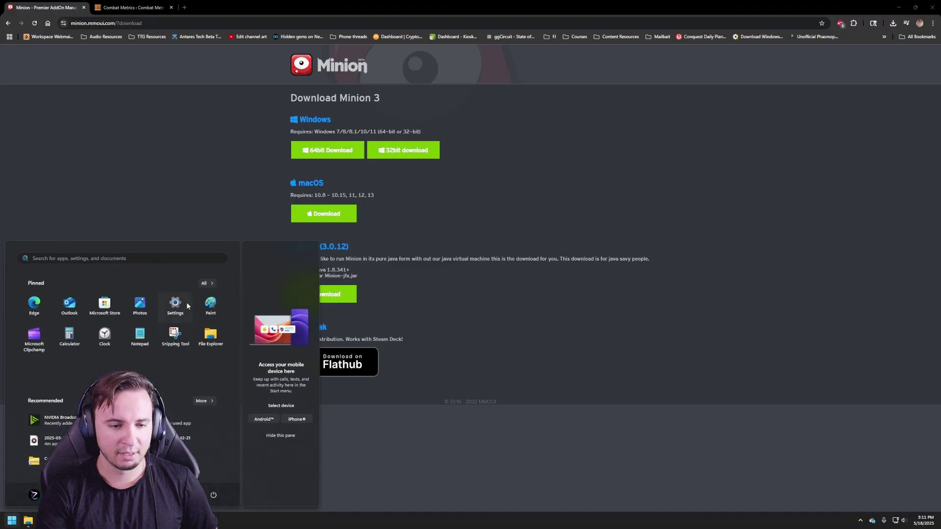
left_click(208, 284)
scroll(171, 369, "down", 5)
scroll(165, 373, "down", 3)
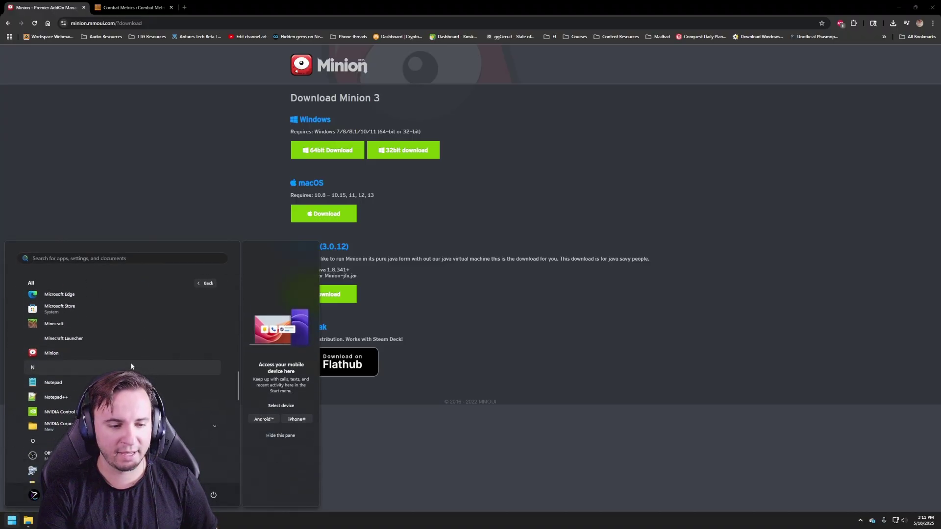
left_click(49, 354)
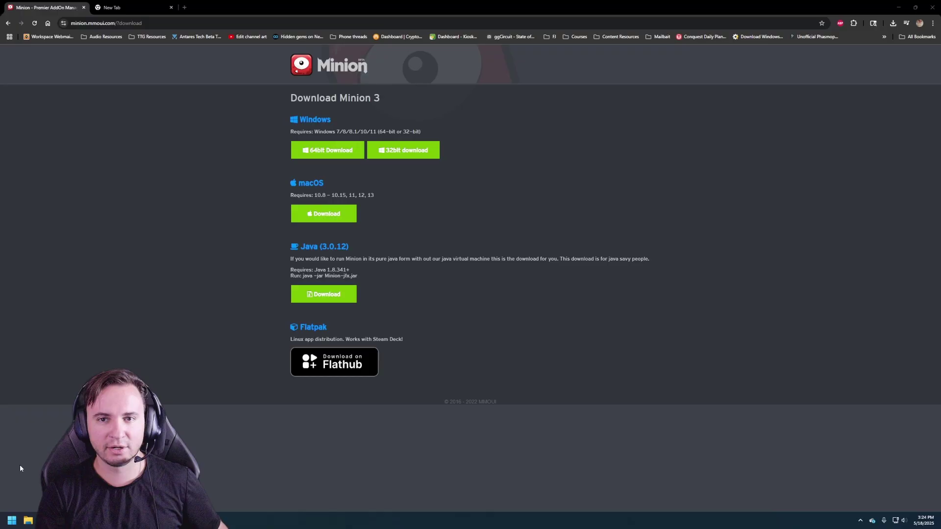
- Open Minion from the Windows list of all apps
left_click(12, 520)
left_click(206, 283)
scroll(123, 359, "down", 5)
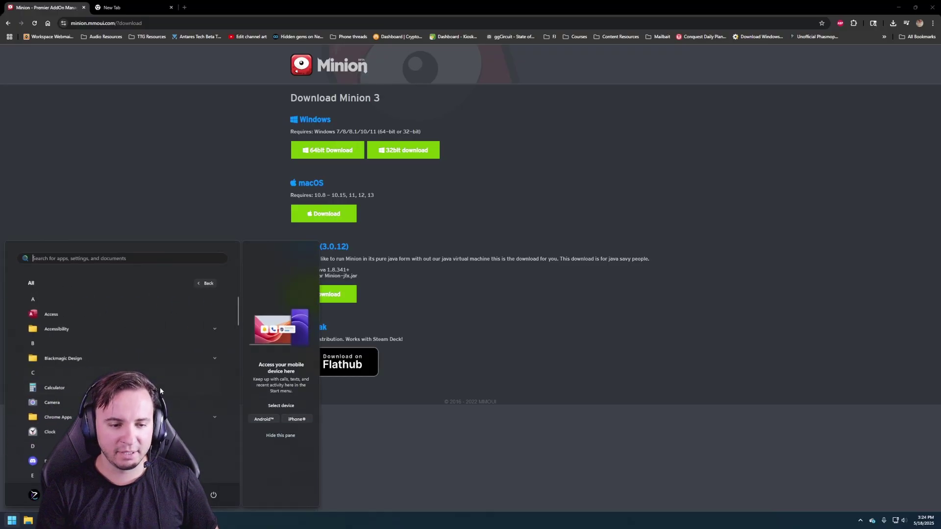
scroll(51, 442, "down", 3)
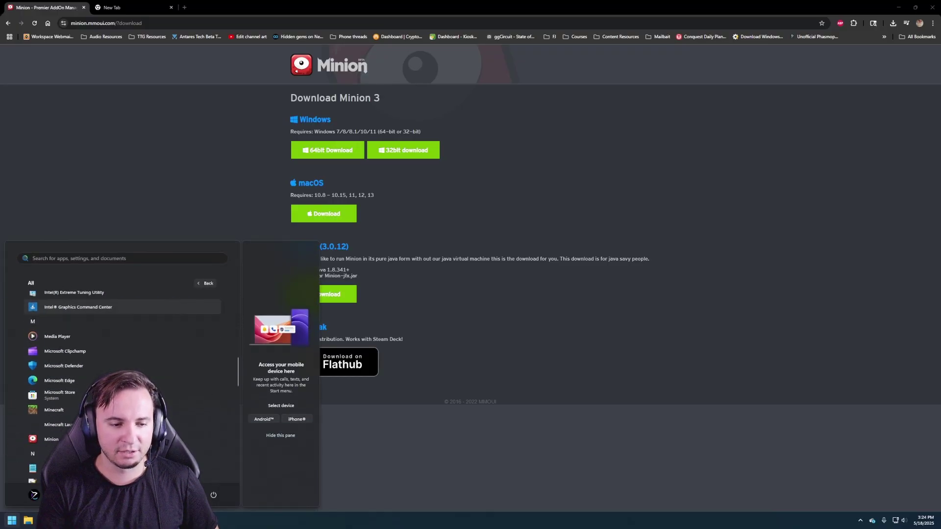
left_click(51, 443)
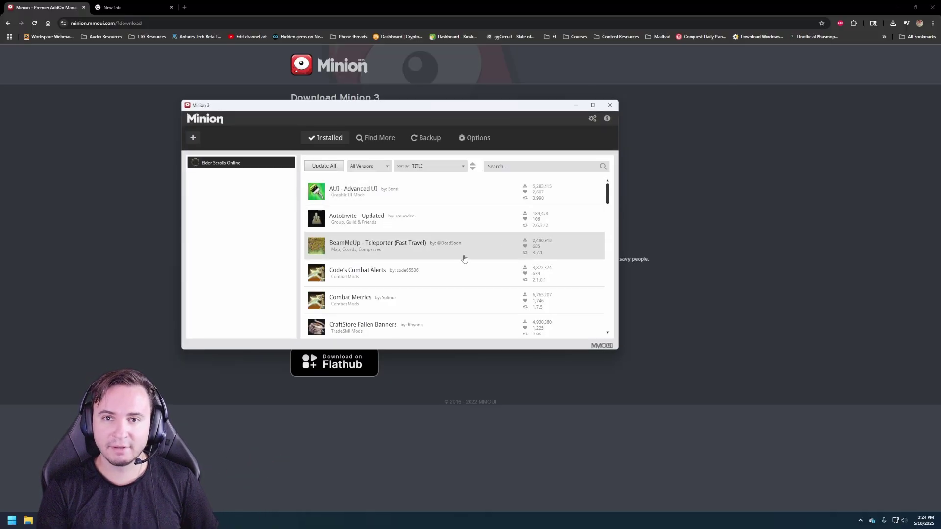
- Look through the Elder Scrolls Online addons that Minion lists as installed
scroll(431, 254, "down", 1)
scroll(431, 254, "down", 5)
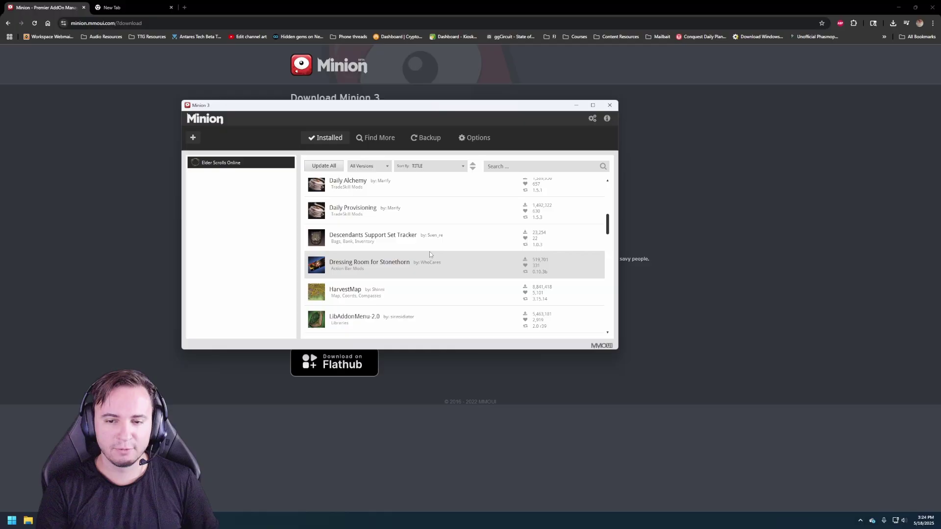
scroll(433, 263, "up", 2)
scroll(433, 263, "up", 4)
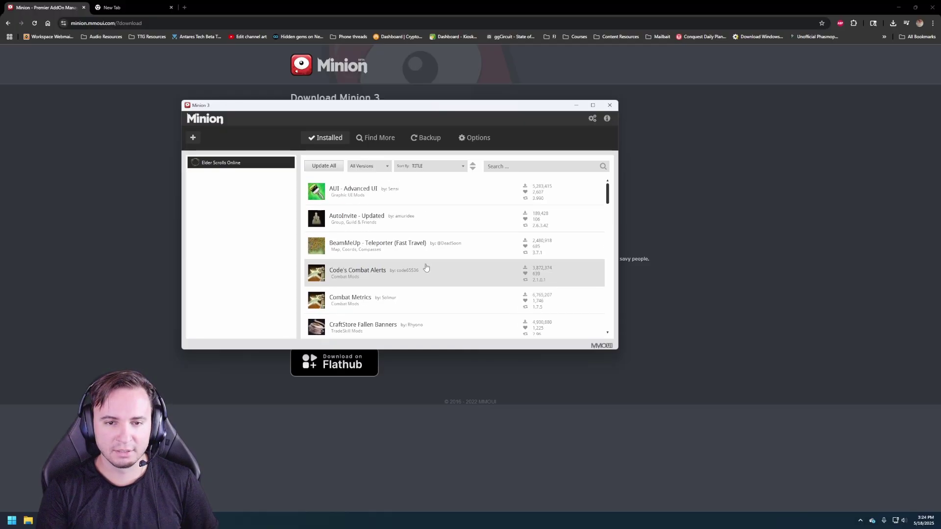
- Browse the addons available to install, search them for "combat", and check the required libraries in the Combat Metrics details
left_click(371, 139)
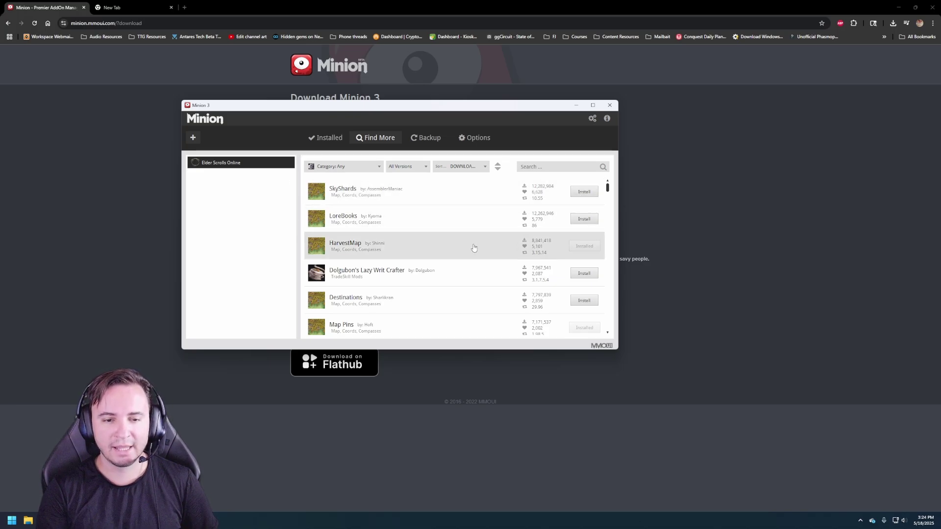
scroll(474, 248, "down", 10)
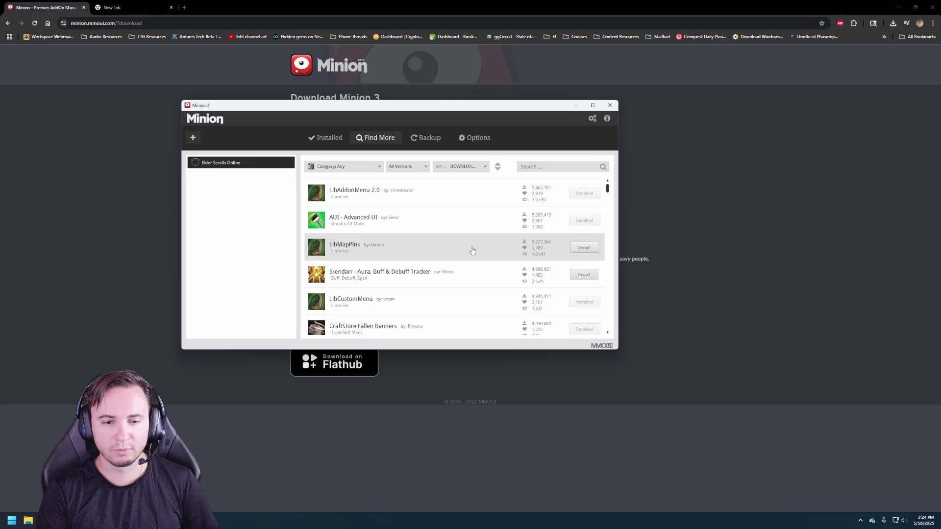
scroll(474, 258, "up", 10)
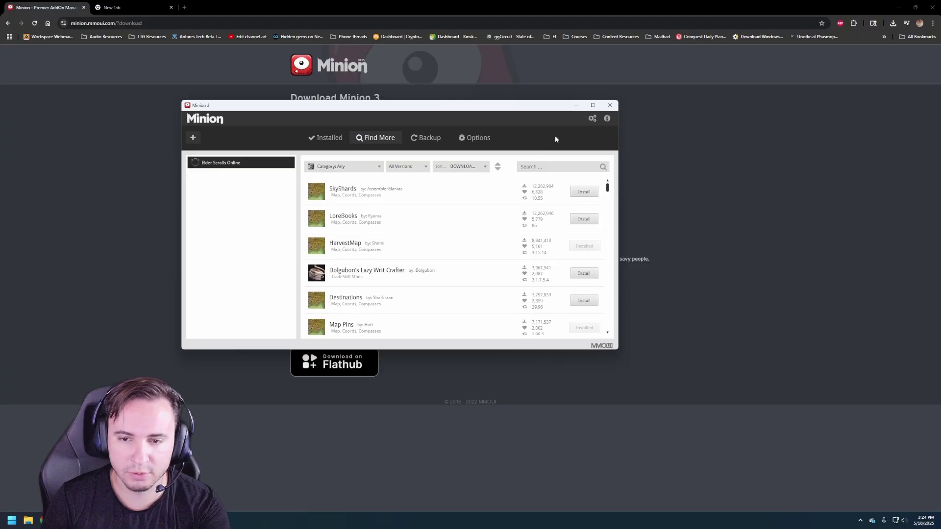
left_click(548, 167)
type("combat")
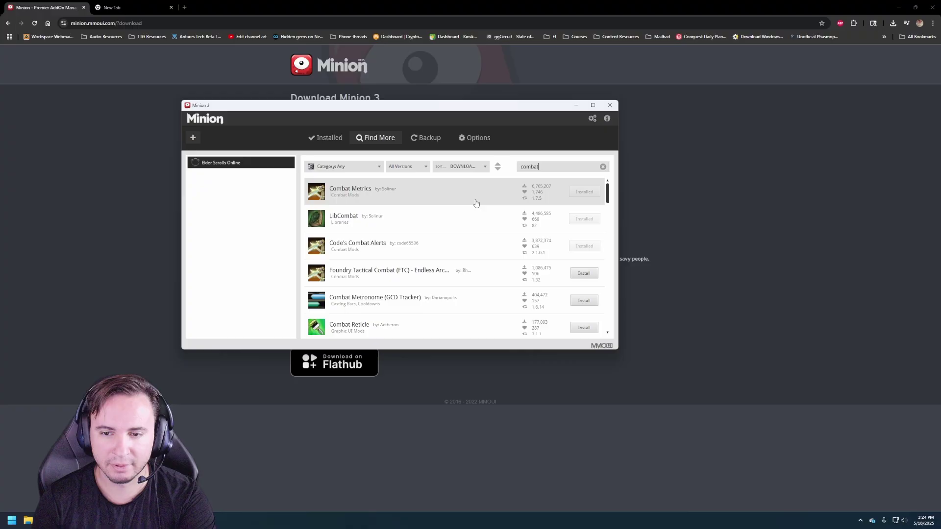
left_click(361, 193)
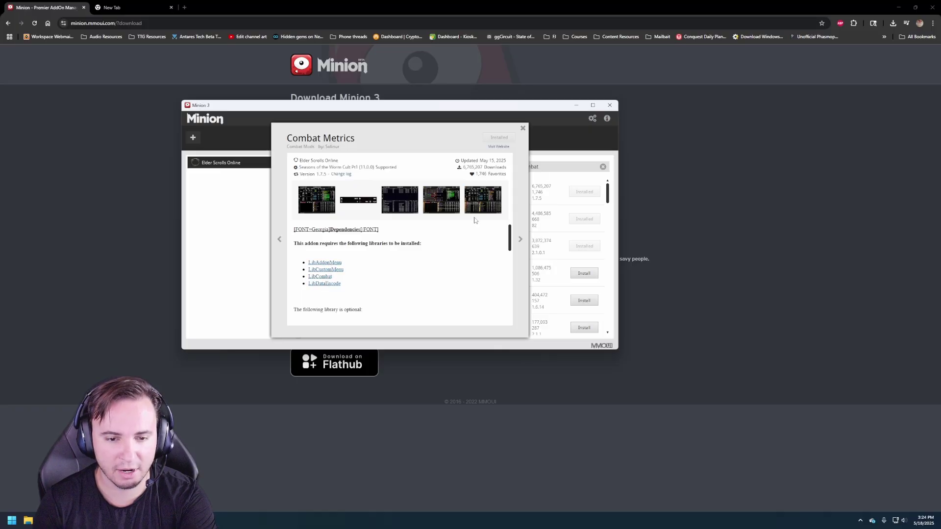
left_click(523, 128)
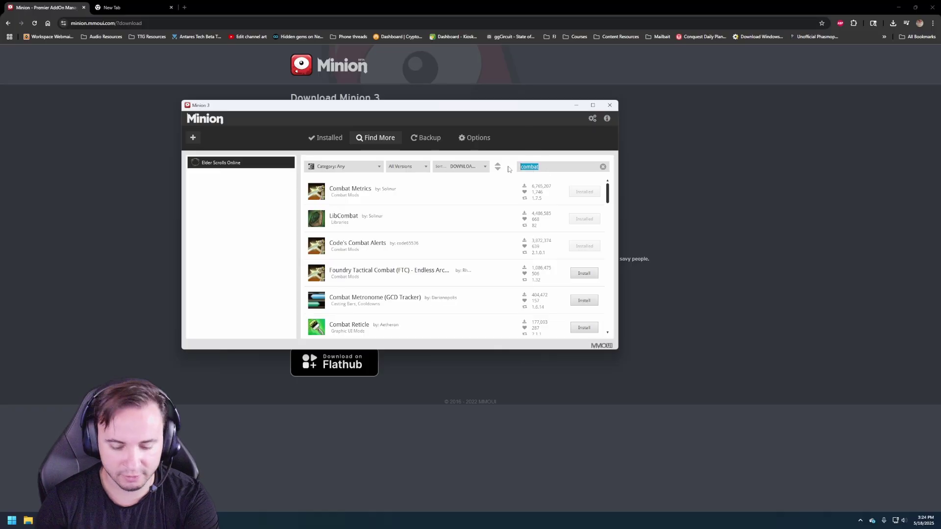
- Search the available addons for "addon", "custom", "dataenco" and "combat" to check the install status of Combat Metrics' required libraries
type("addon")
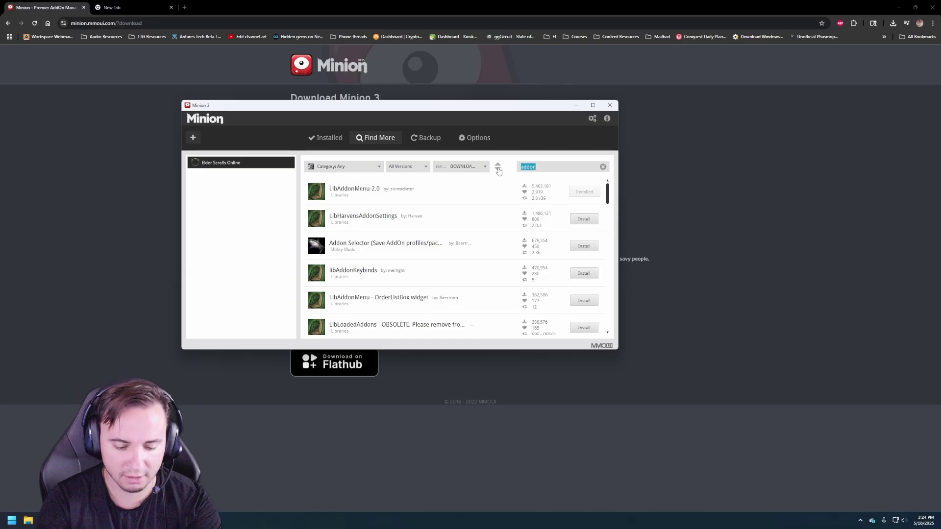
type("custom")
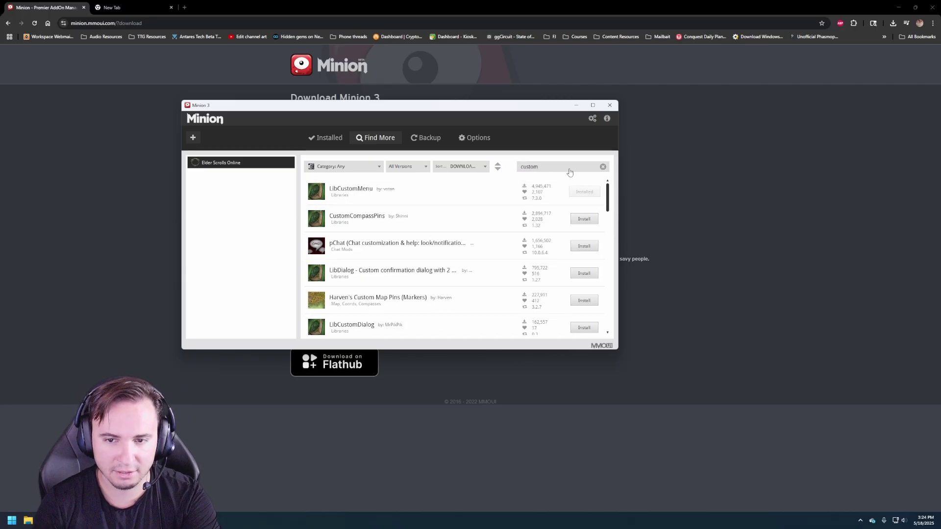
type("d")
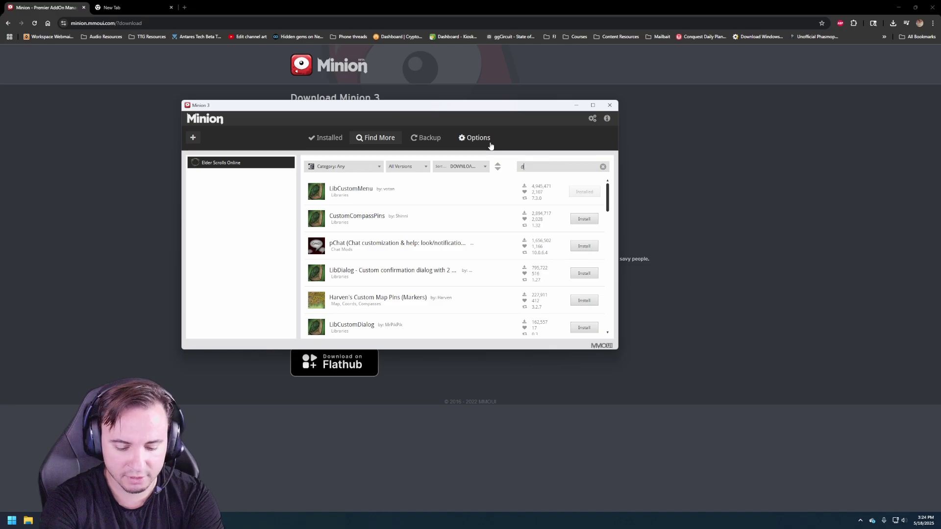
type("ataenco")
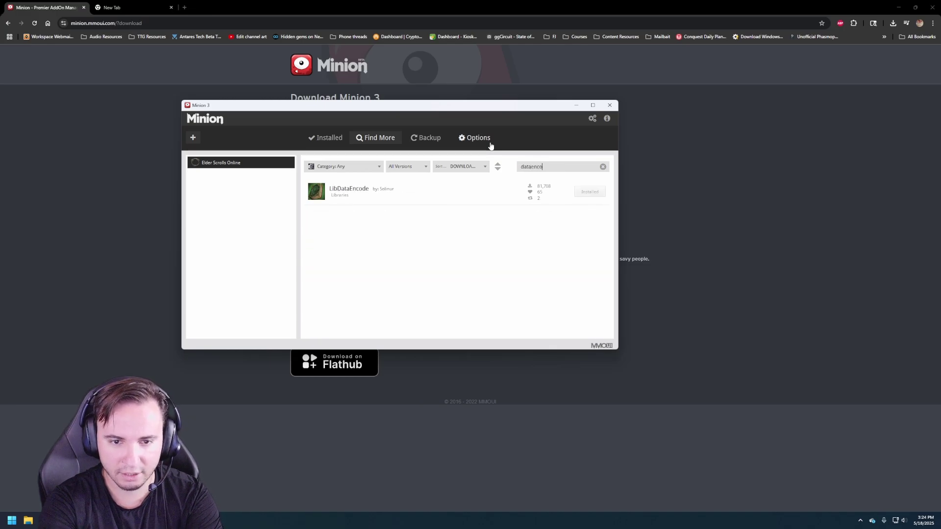
key("BackSpace")
key("BackSpace")
key("BackSpace")
key("BackSpace")
key("BackSpace")
key("BackSpace")
key("BackSpace")
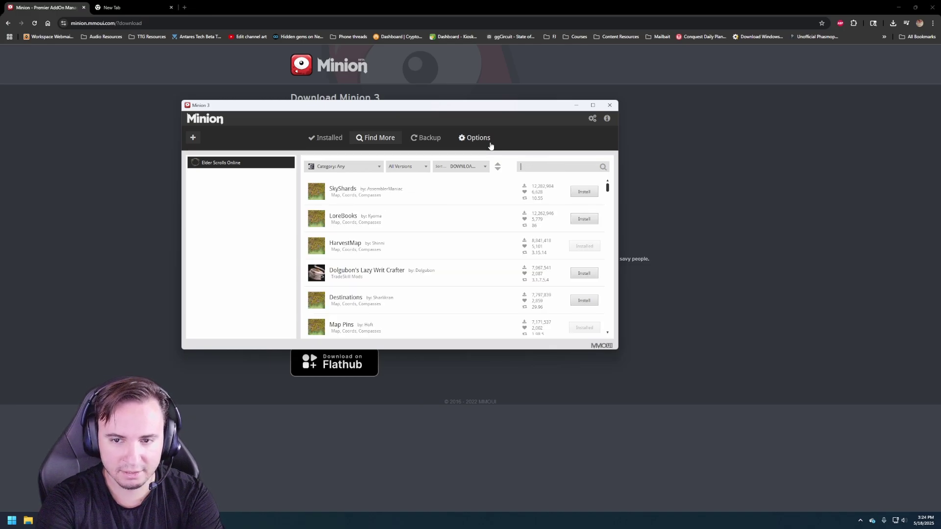
type("combat")
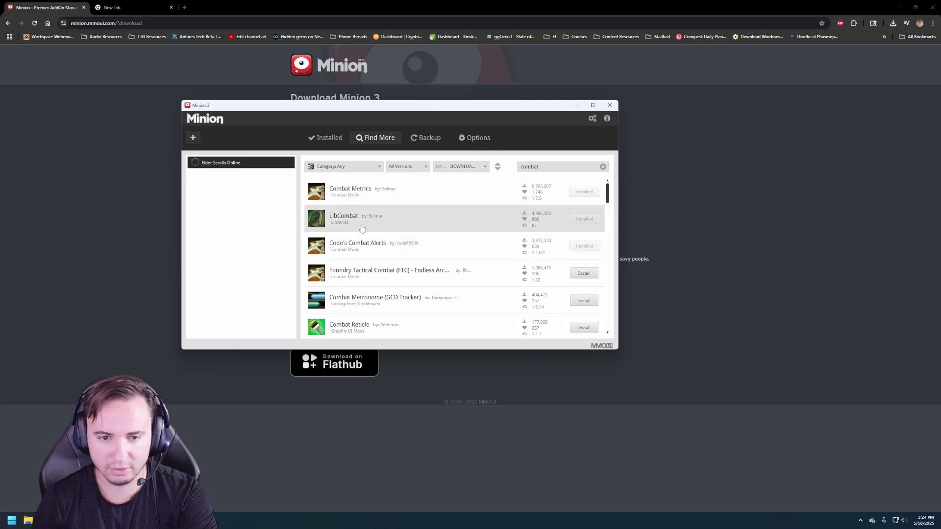
- Return to the installed addons and review the list down to the library entries
left_click(331, 143)
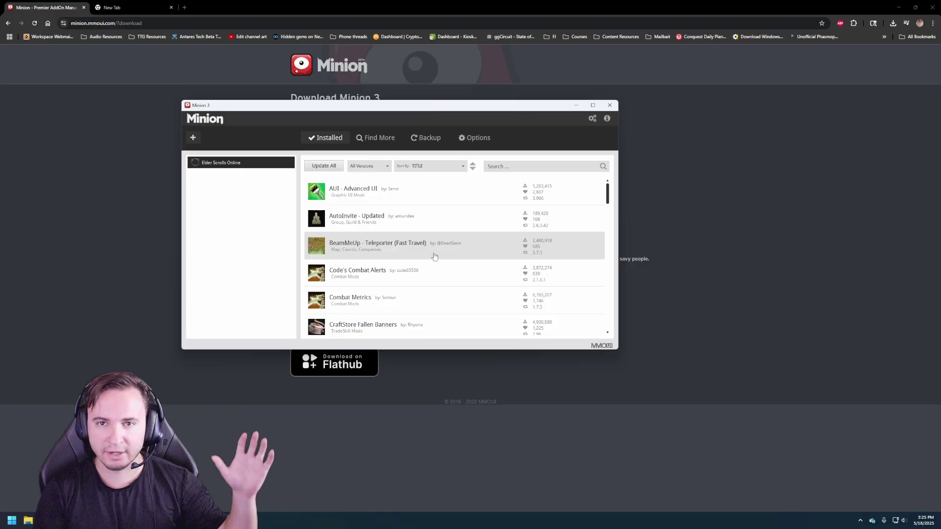
scroll(434, 257, "down", 2)
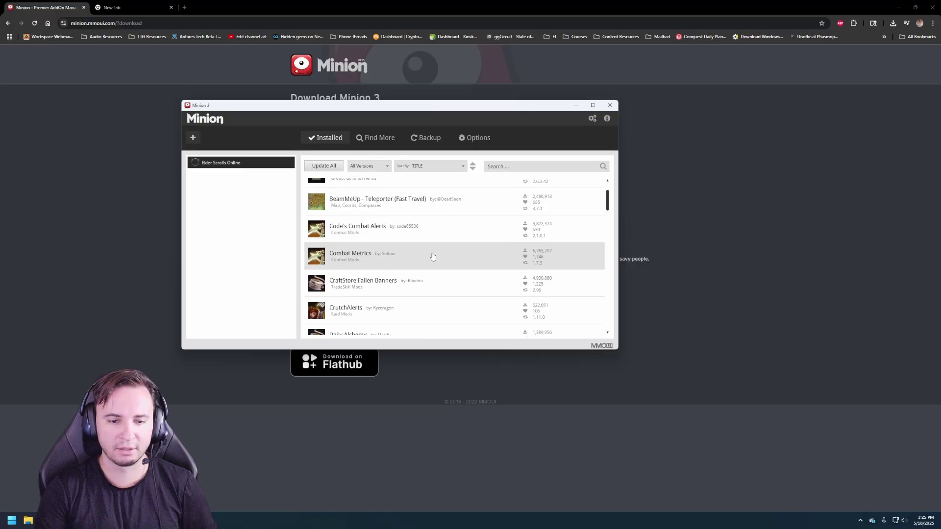
scroll(409, 256, "down", 5)
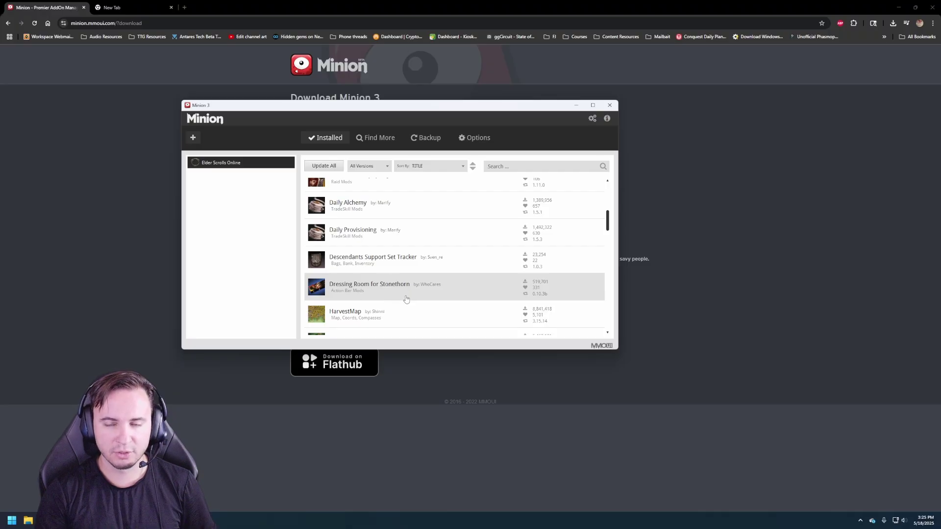
scroll(411, 295, "down", 3)
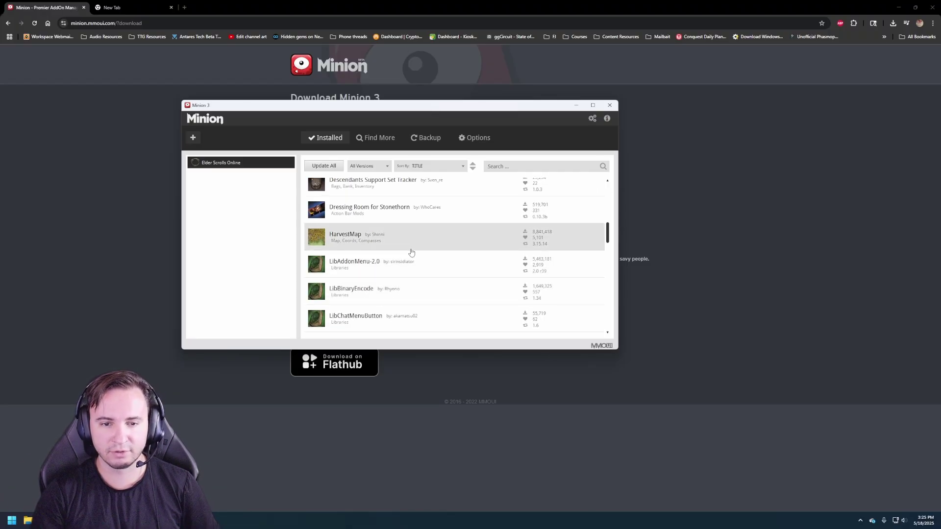
- Review the remaining installed addons in Minion and check the details of Pithka's Achievement Tracker
scroll(410, 252, "down", 8)
scroll(412, 252, "down", 4)
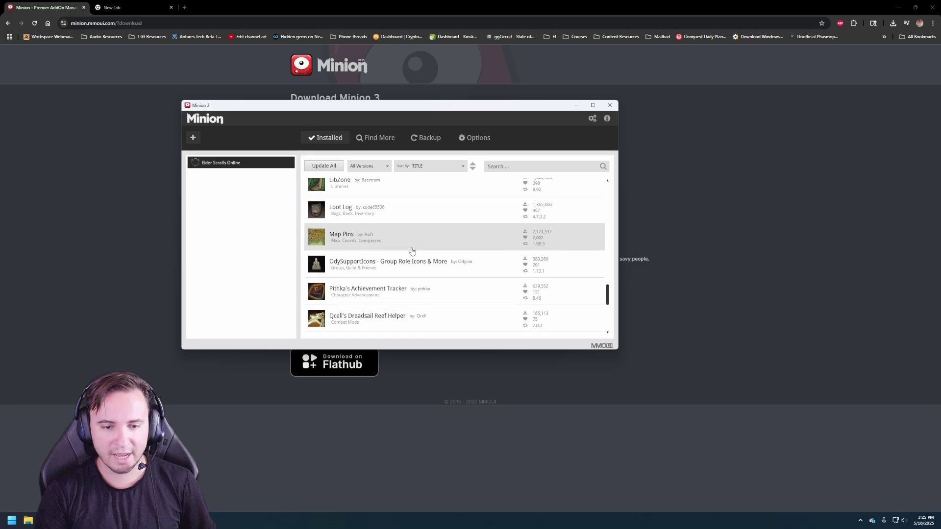
scroll(348, 262, "down", 3)
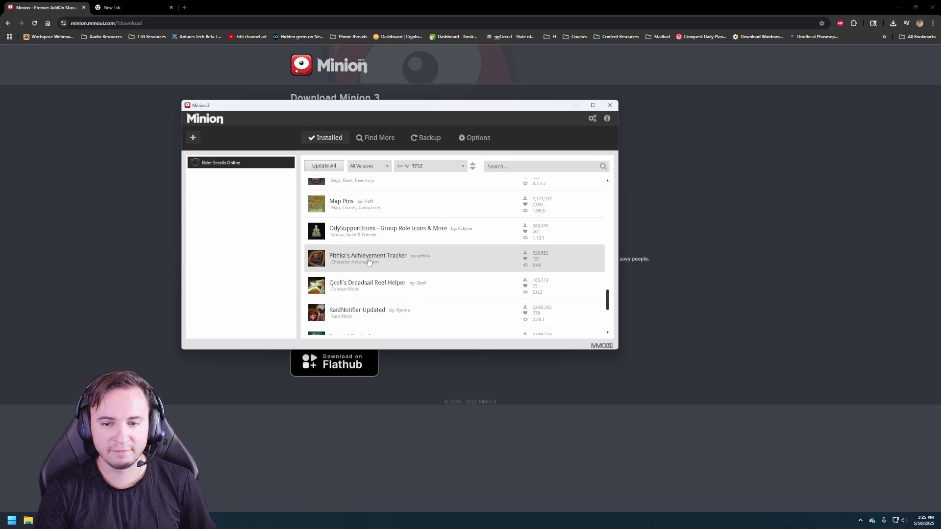
left_click(369, 262)
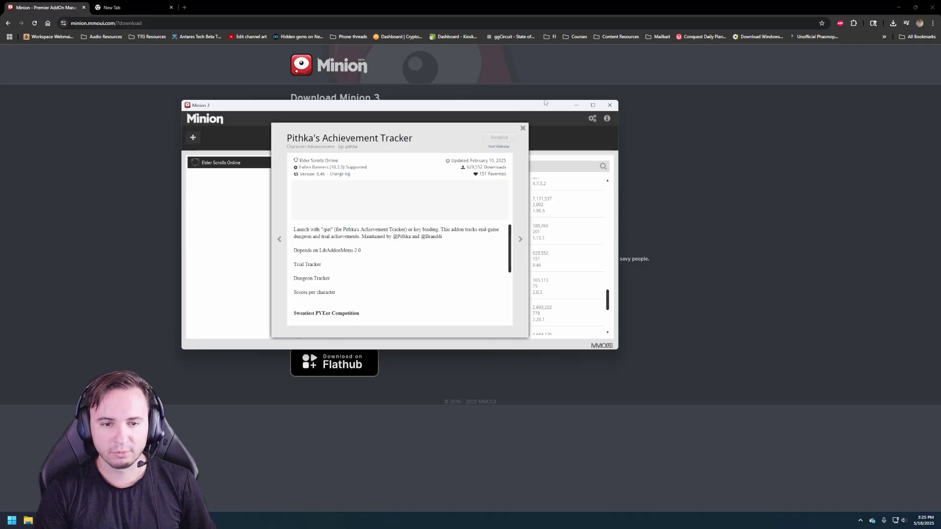
left_click(524, 130)
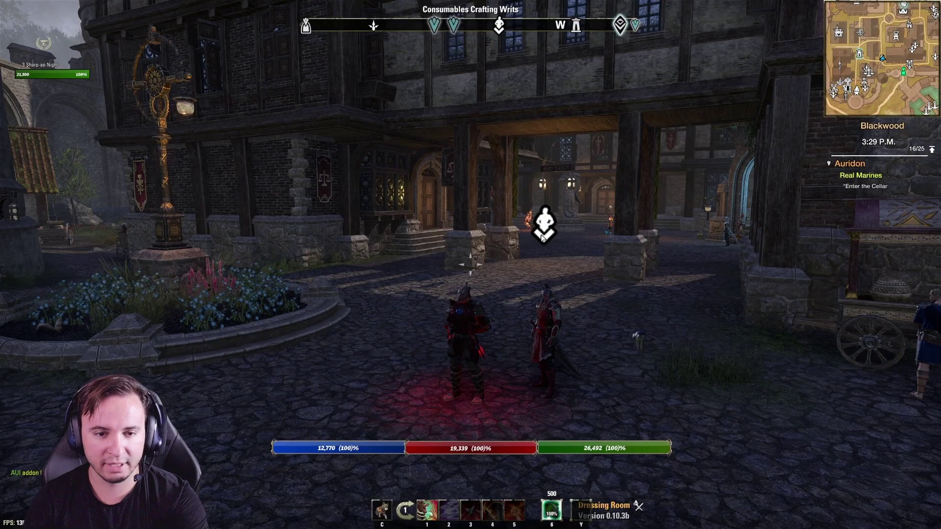
- In Elder Scrolls Online, open the in-game add-on list and expand CombatMetrics to check its required add-ons
key("Escape")
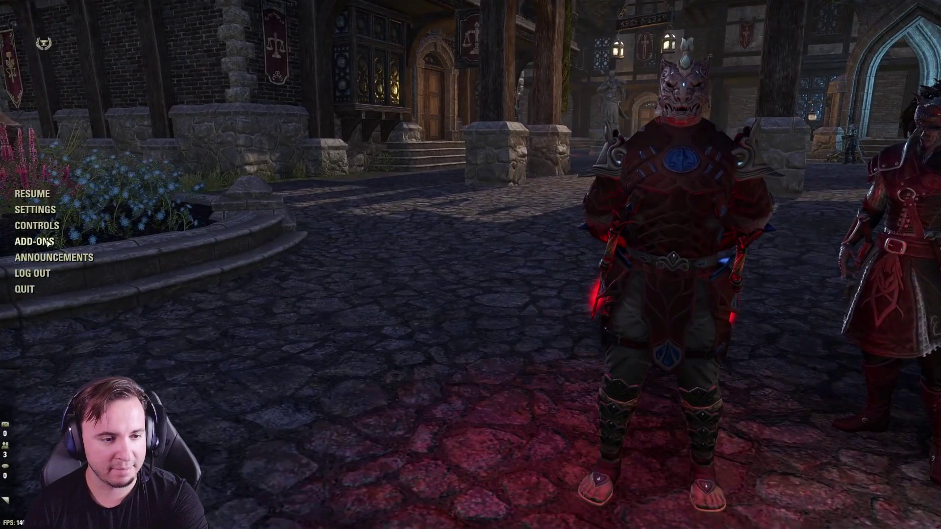
left_click(47, 241)
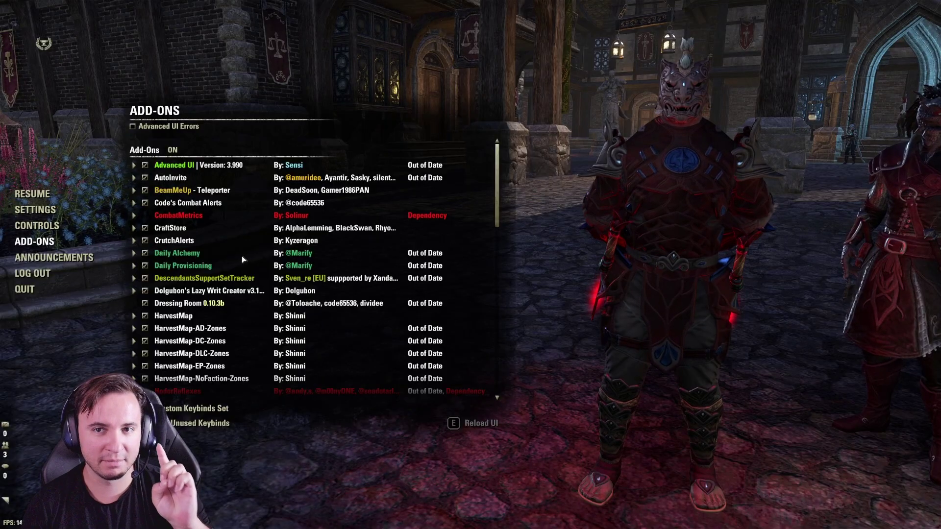
left_click(164, 215)
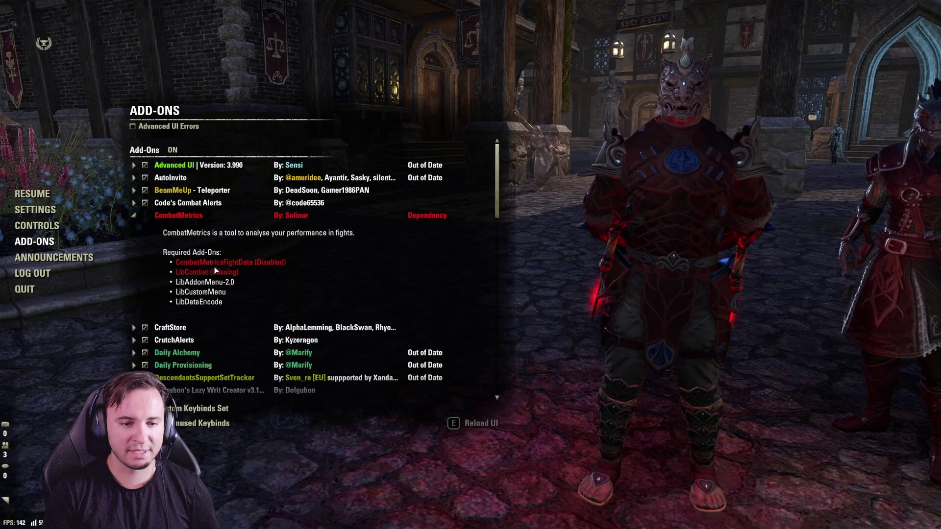
- Look through the libraries in the add-on list and check which add-ons CombatMetricsFightData requires
scroll(208, 269, "down", 10)
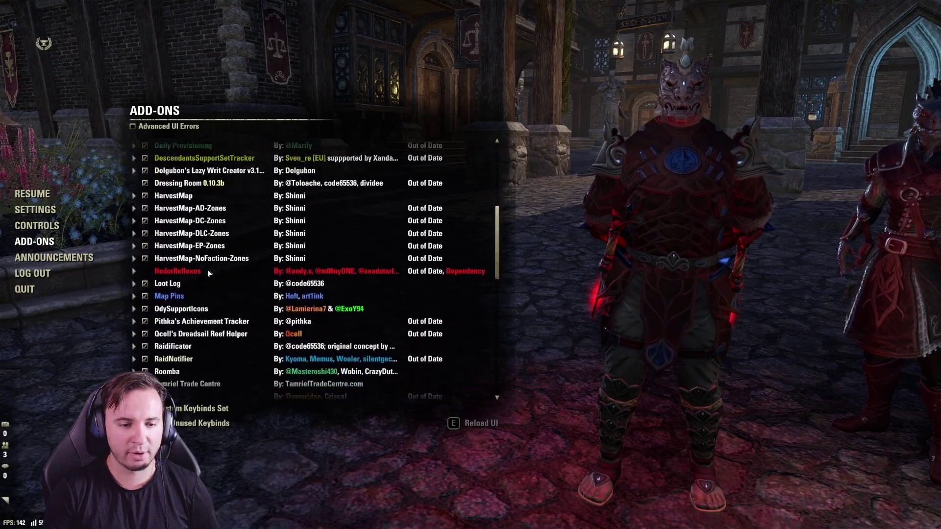
scroll(142, 228, "down", 7)
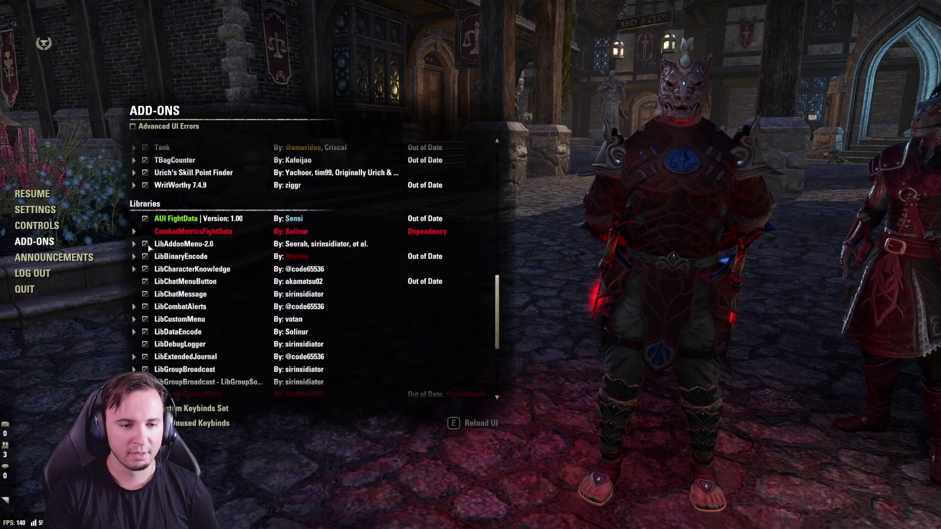
left_click(134, 231)
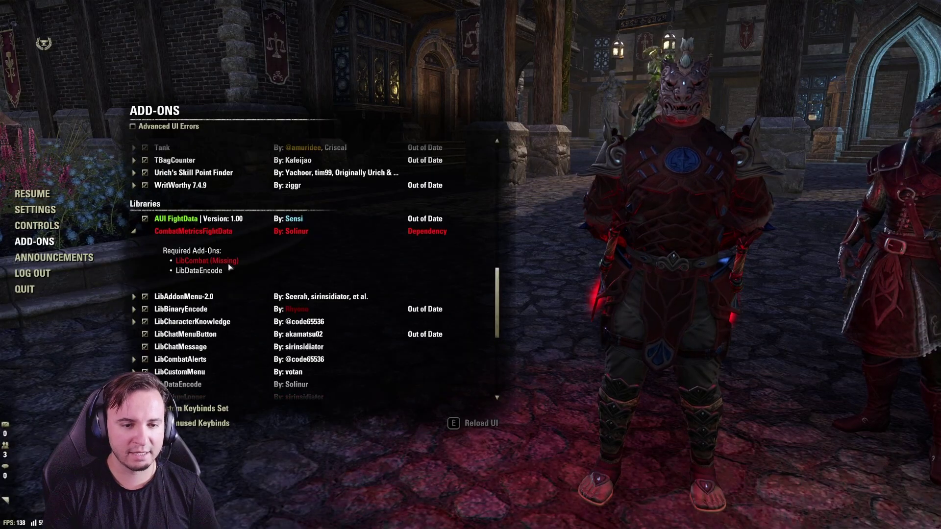
scroll(204, 316, "down", 5)
scroll(145, 313, "down", 2)
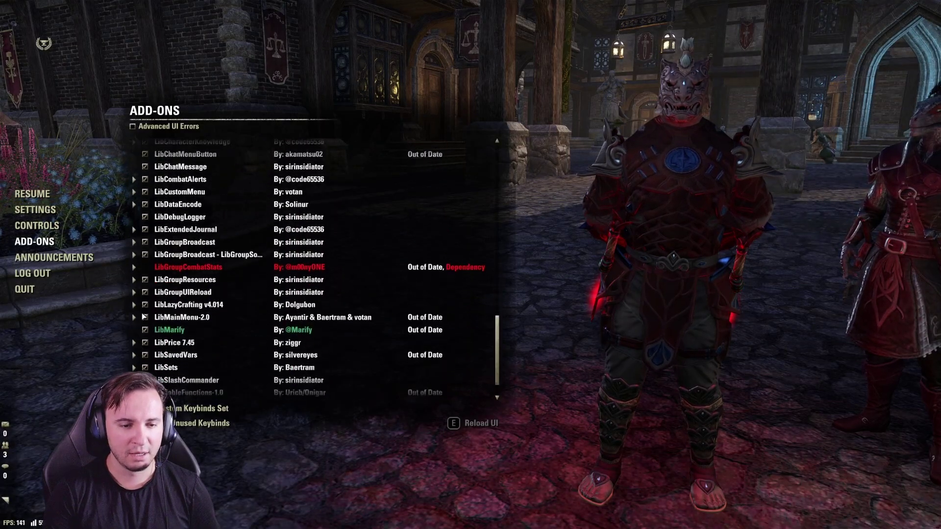
scroll(162, 301, "up", 8)
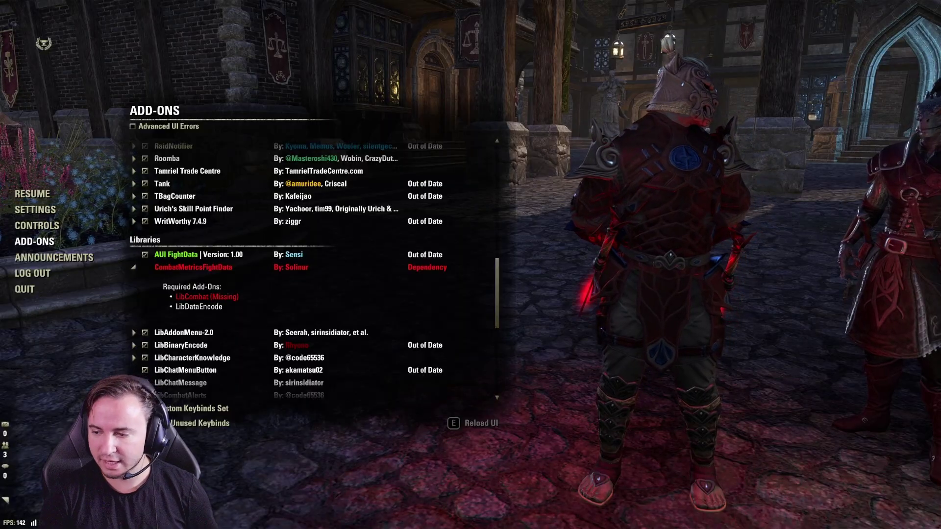
- Switch to Minion and install the LibCombat library from the "combat" results among the available addons
key("alt+Tab")
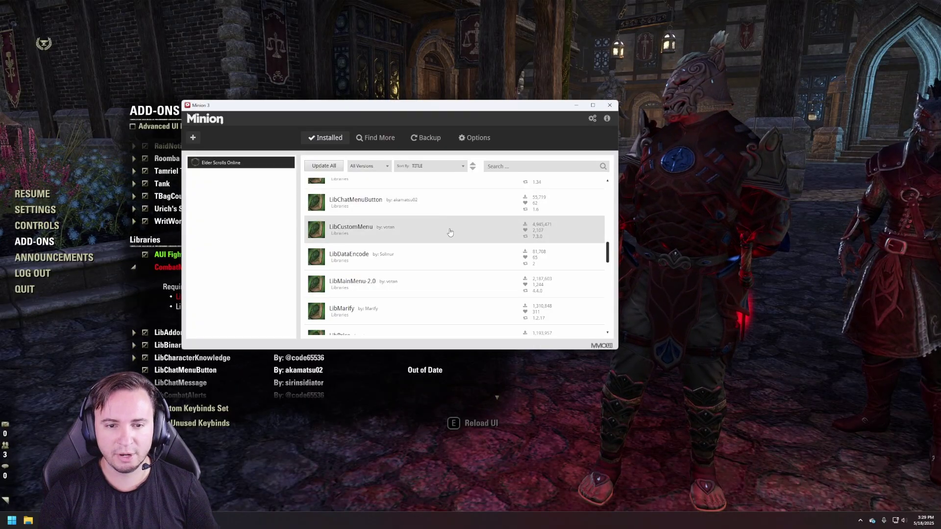
scroll(451, 236, "up", 1)
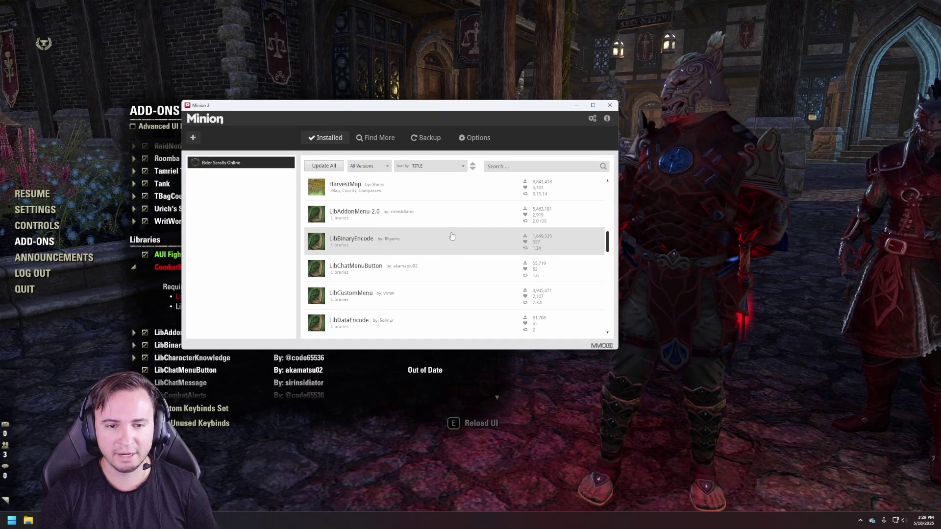
left_click(381, 138)
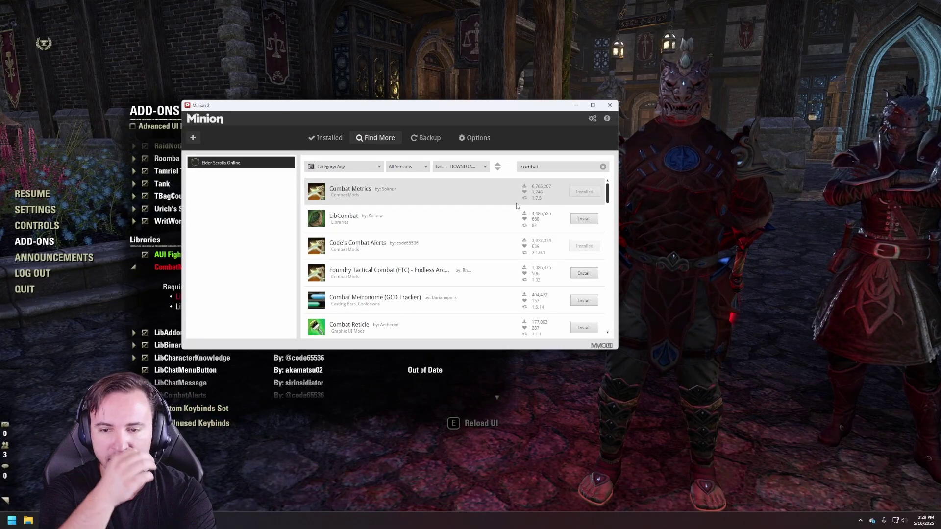
left_click(584, 219)
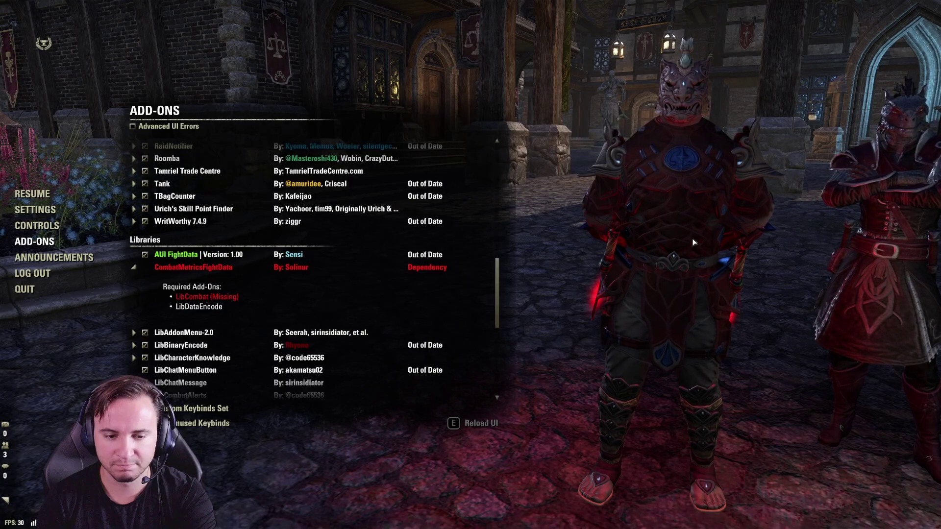
- Return to the game and reload its user interface with the chat command /reloadui
left_click(478, 409)
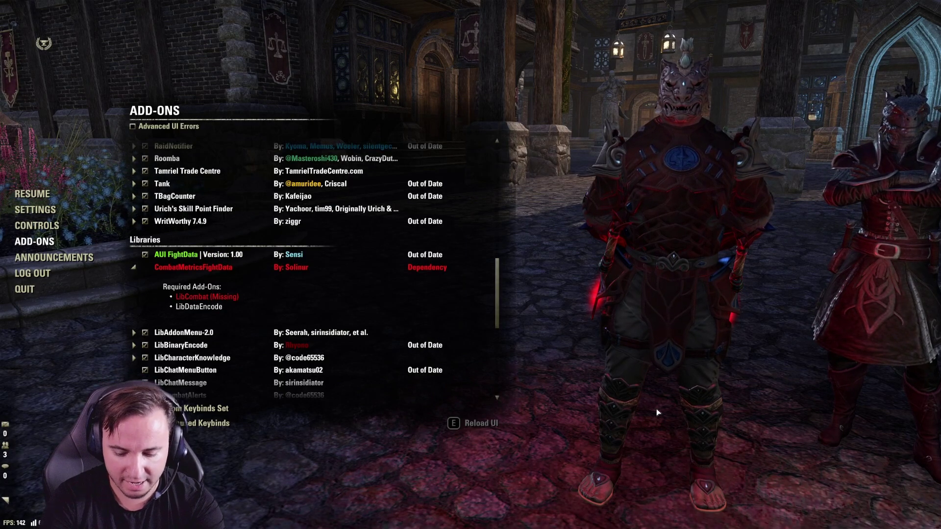
key("Return")
type("/rea")
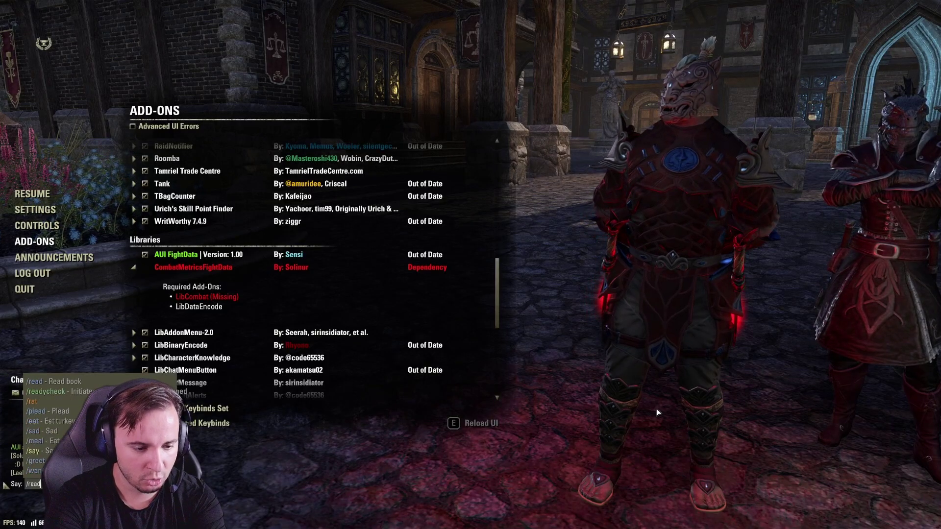
key("BackSpace")
type("loa")
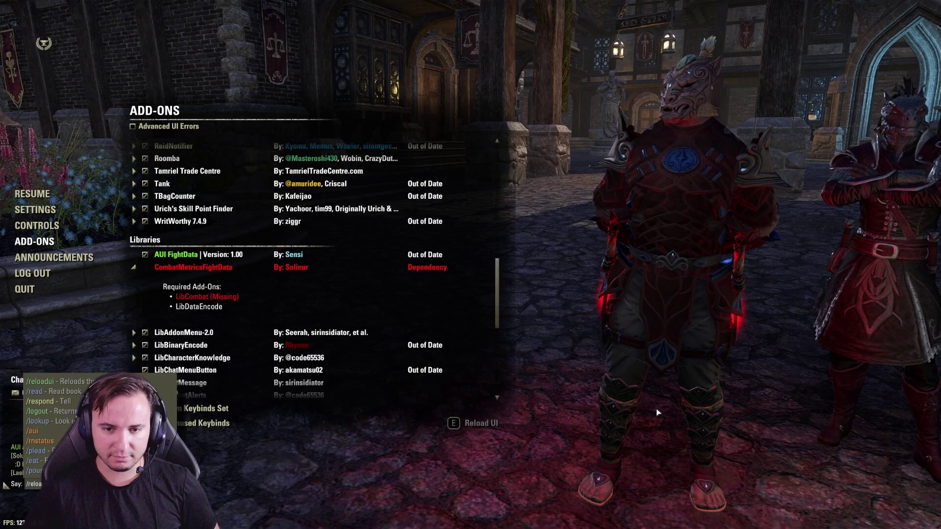
type("dui")
key("Return")
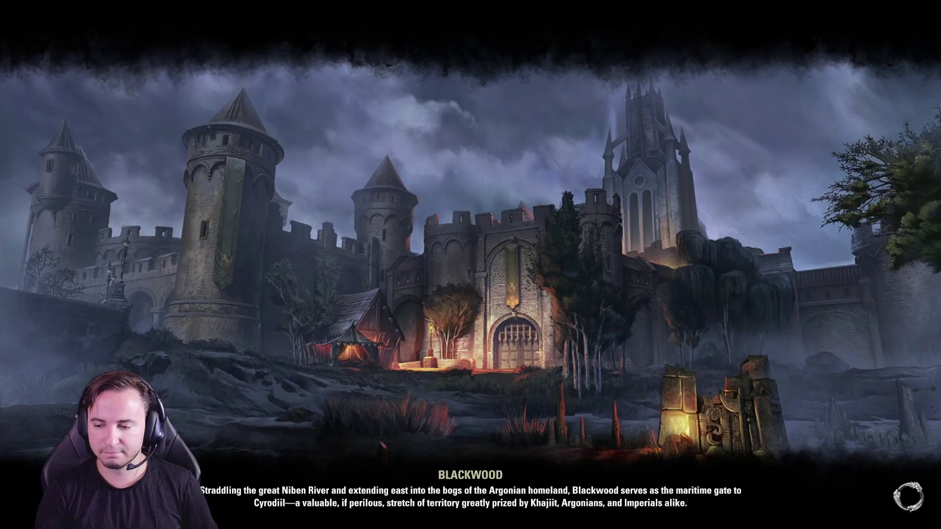
- Reopen the in-game add-on list, expand CombatMetrics, and check the dependency status of the add-ons and libraries
key("Escape")
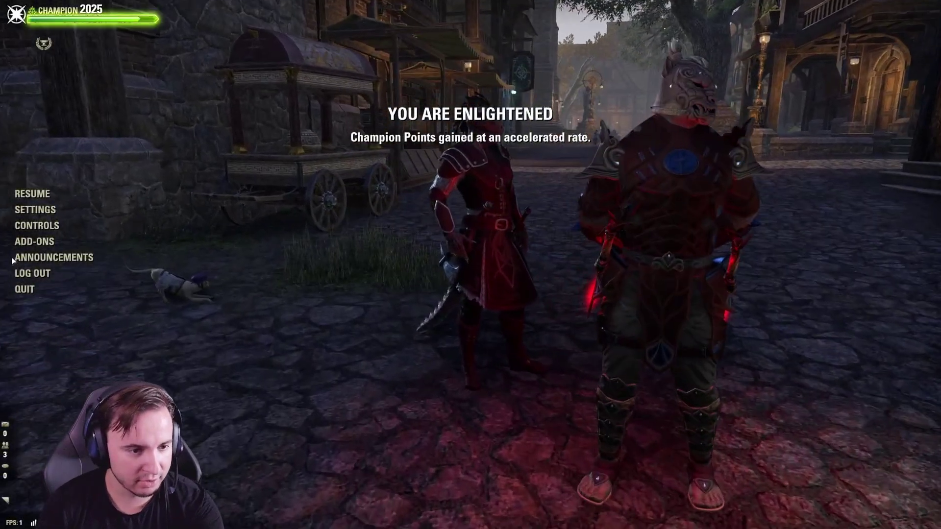
left_click(33, 241)
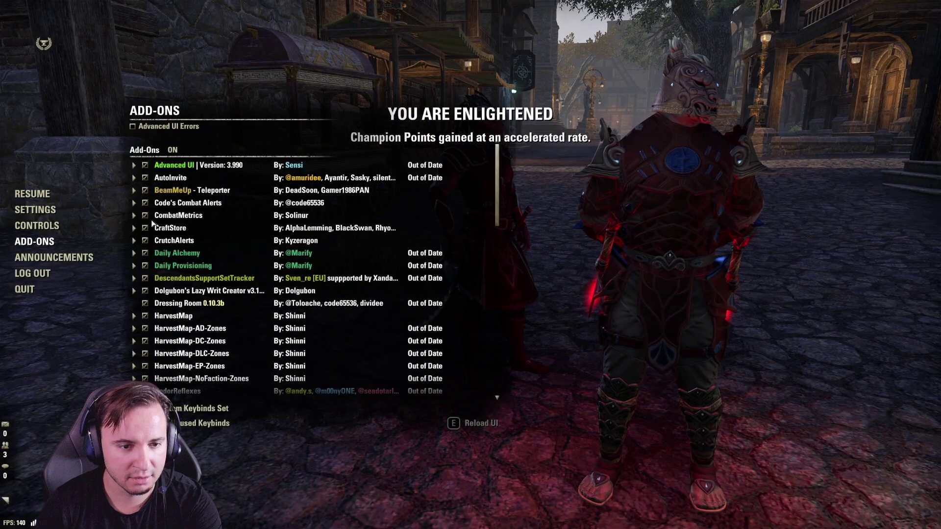
left_click(153, 217)
scroll(275, 329, "down", 3)
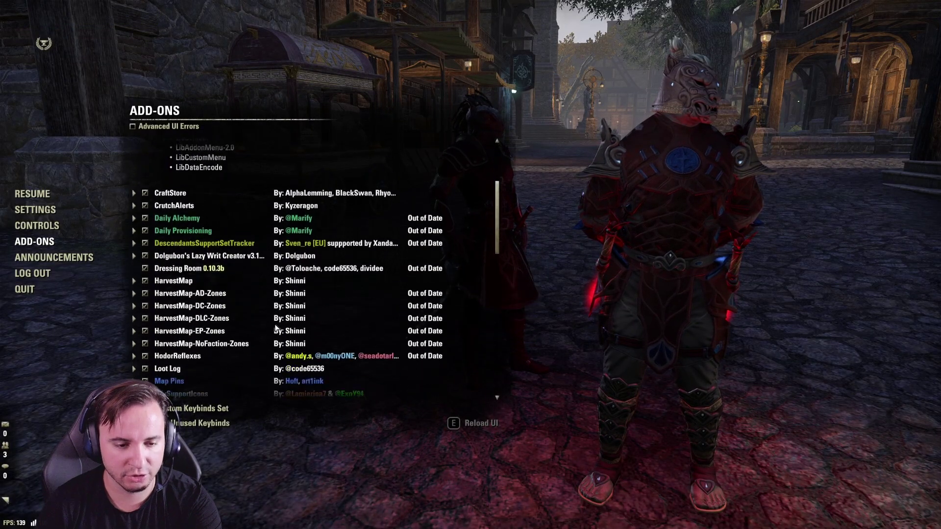
scroll(275, 326, "down", 10)
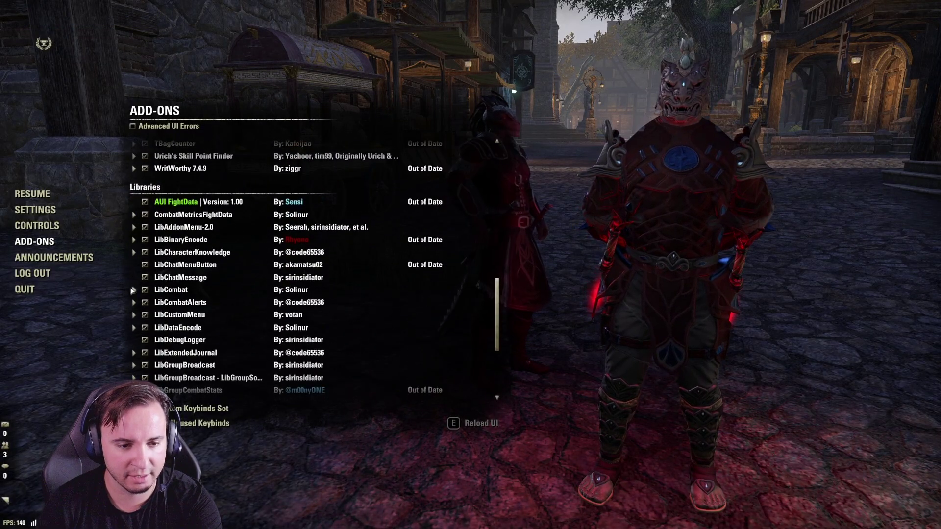
- Disable the LibCombat library and check which add-ons depend on it
left_click(144, 290)
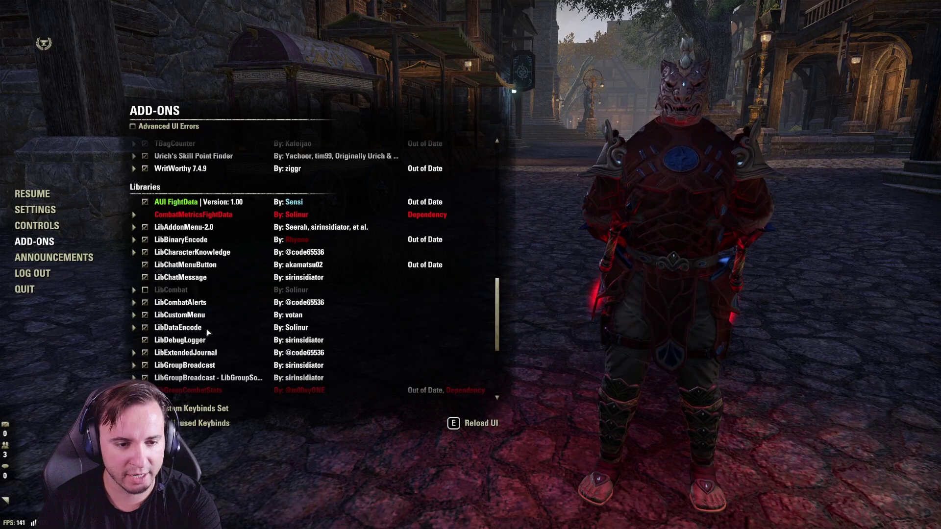
scroll(190, 342, "up", 8)
scroll(190, 341, "down", 8)
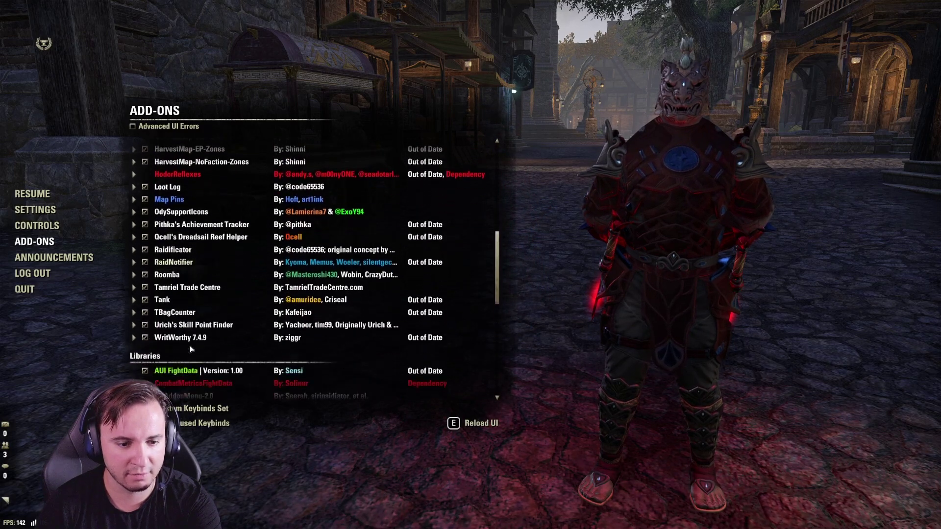
scroll(157, 274, "up", 1)
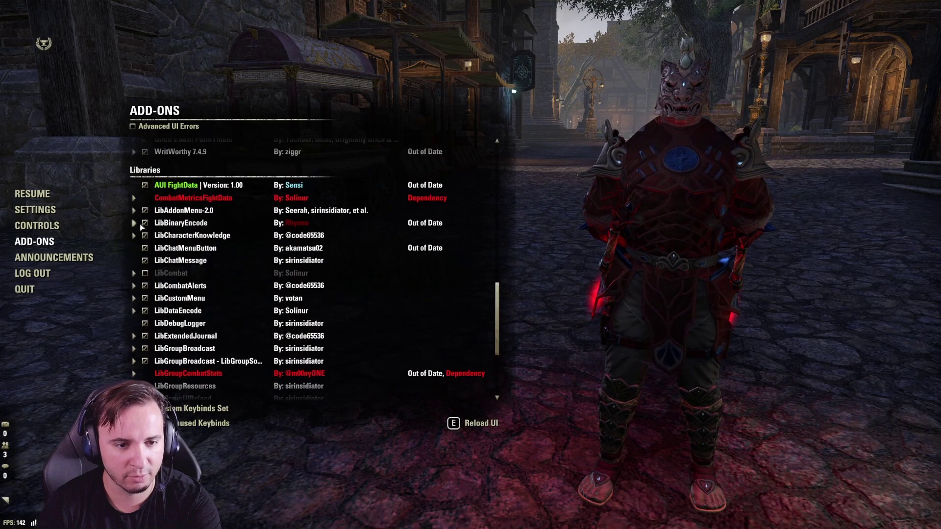
- Disable the LibAddonMenu-2.0 library and review the dependency status throughout the add-on list
left_click(145, 210)
scroll(291, 249, "up", 10)
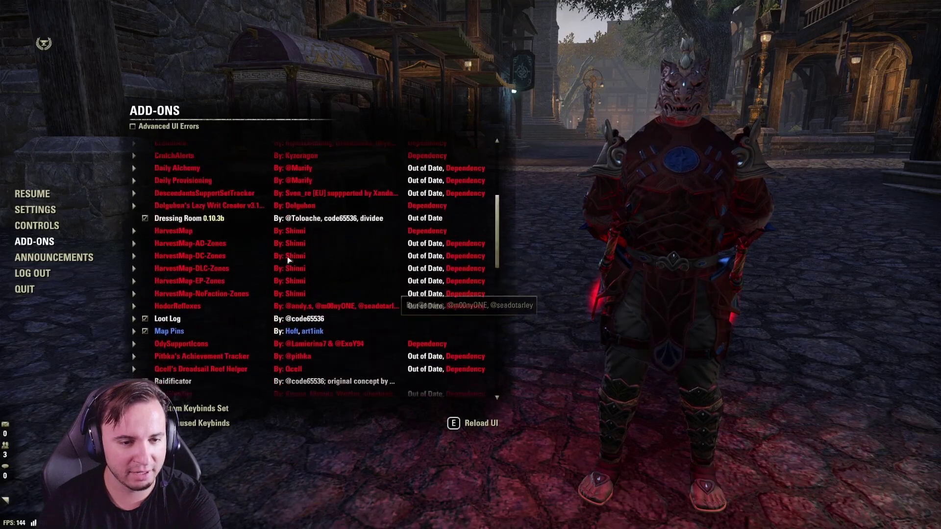
scroll(274, 253, "up", 3)
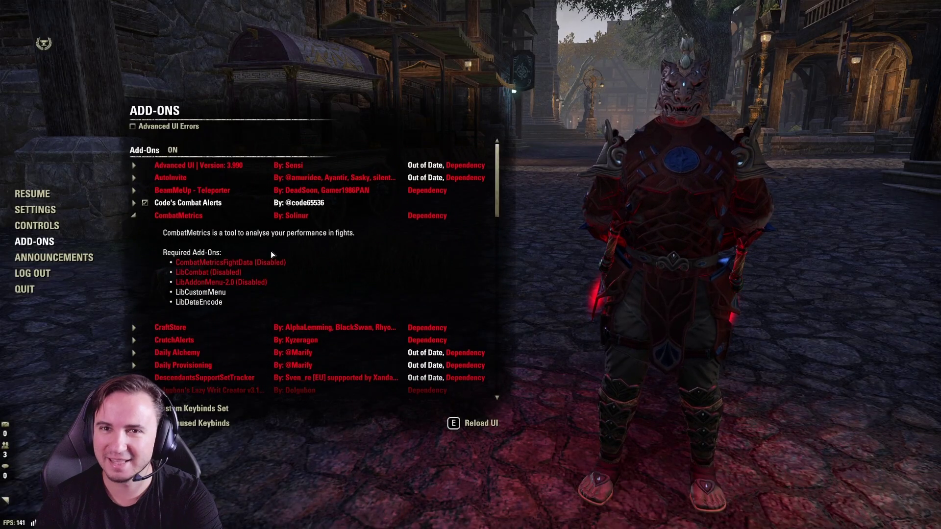
scroll(271, 263, "down", 15)
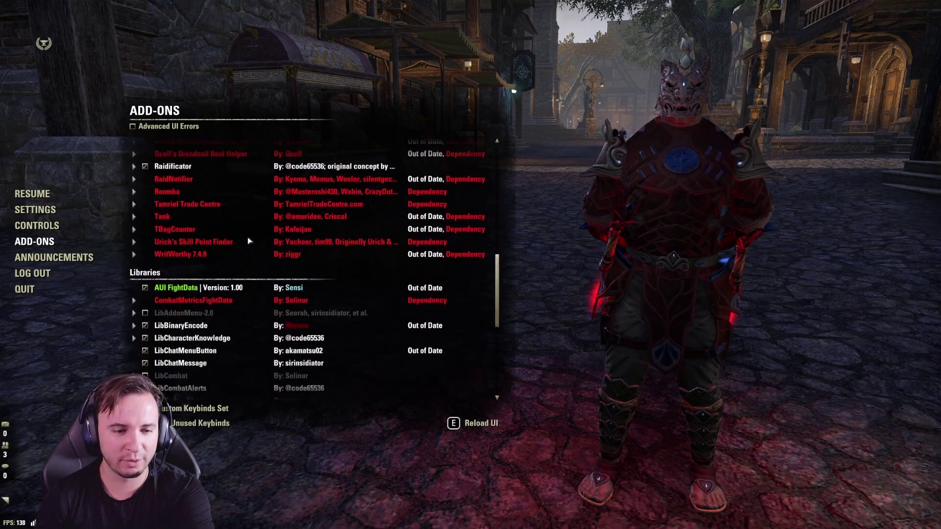
- Re-enable the LibAddonMenu-2.0 and LibCombat libraries, and check the remaining library entries
left_click(144, 294)
scroll(206, 308, "down", 7)
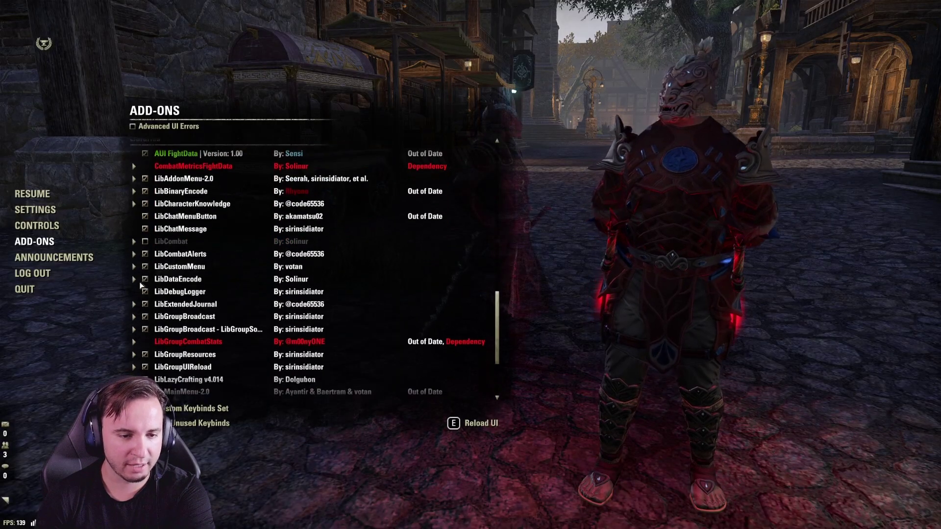
scroll(227, 319, "down", 6)
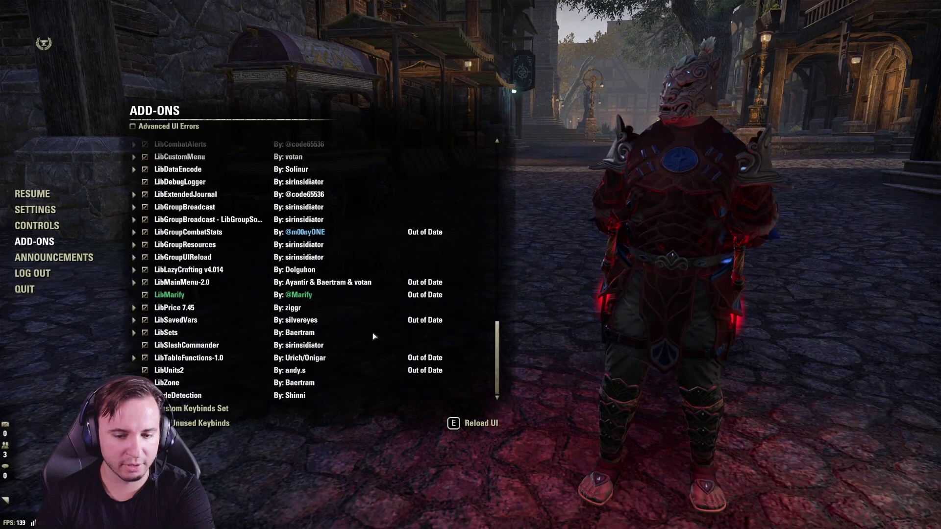